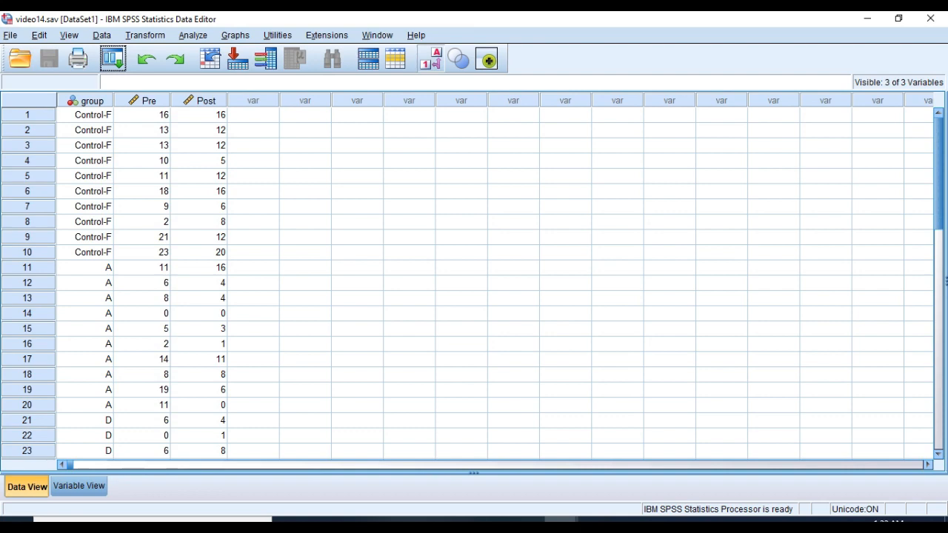
- Inspect the value labels of the group variable and return to the data sheet
{"action": "left_click", "coordinate": [78, 486]}
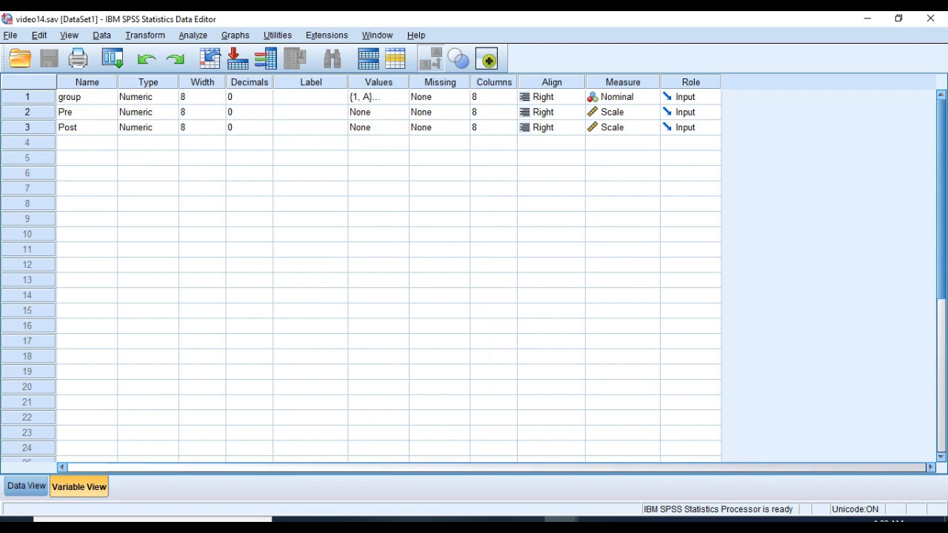
{"action": "left_click", "coordinate": [401, 97]}
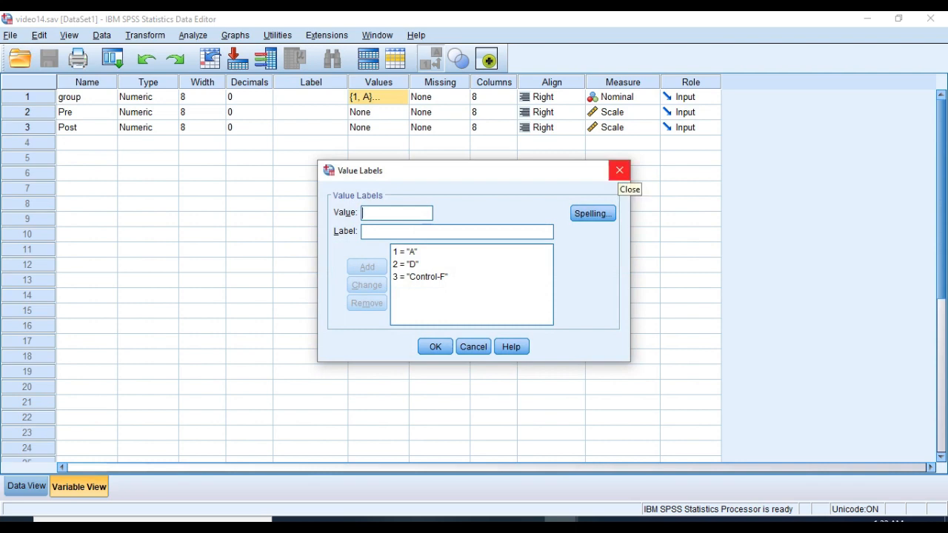
{"action": "left_click", "coordinate": [619, 170]}
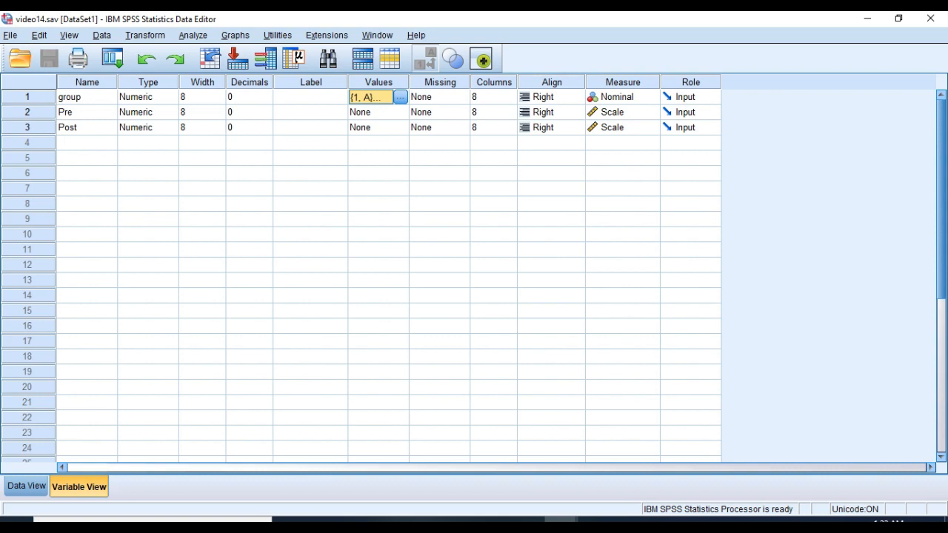
{"action": "left_click", "coordinate": [87, 448]}
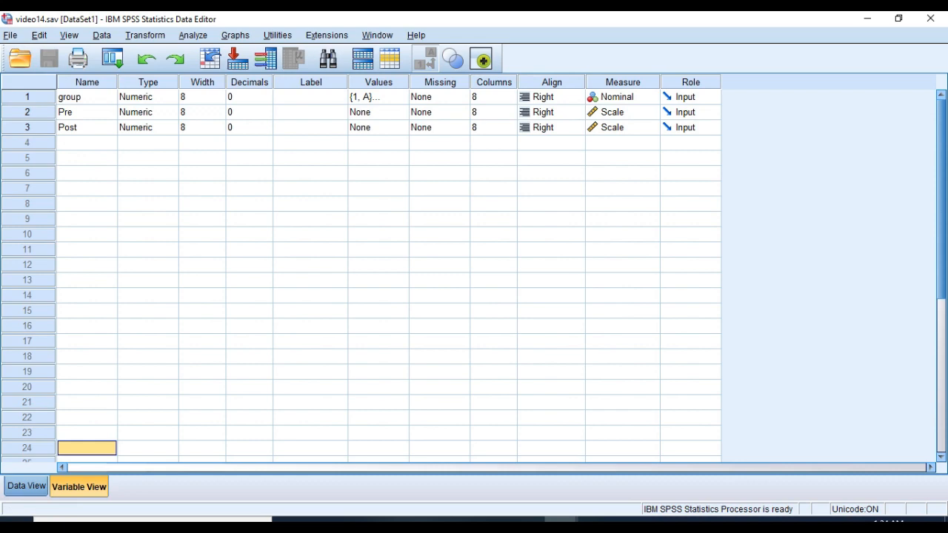
{"action": "left_click", "coordinate": [27, 486]}
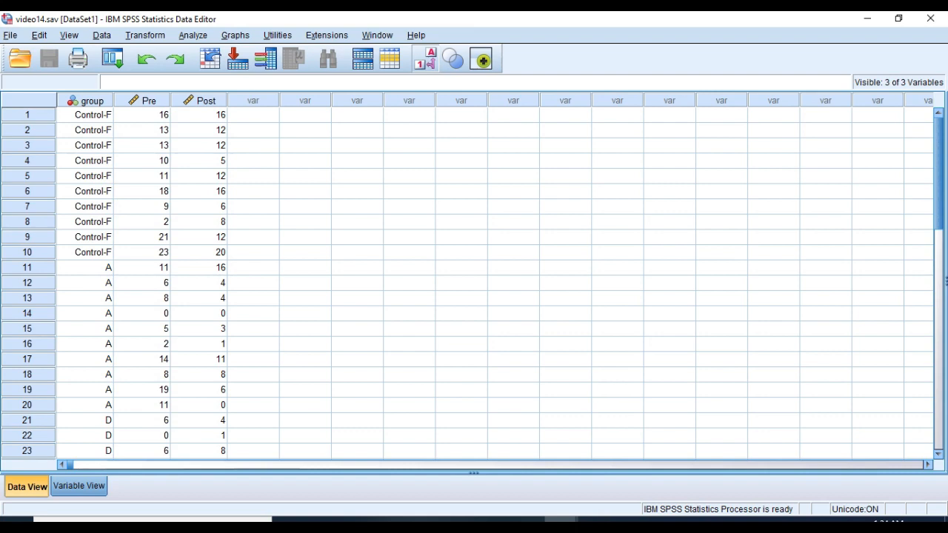
- Review the Pre variable's measurement level options and recheck the group value labels before returning to the data
{"action": "left_click", "coordinate": [79, 487]}
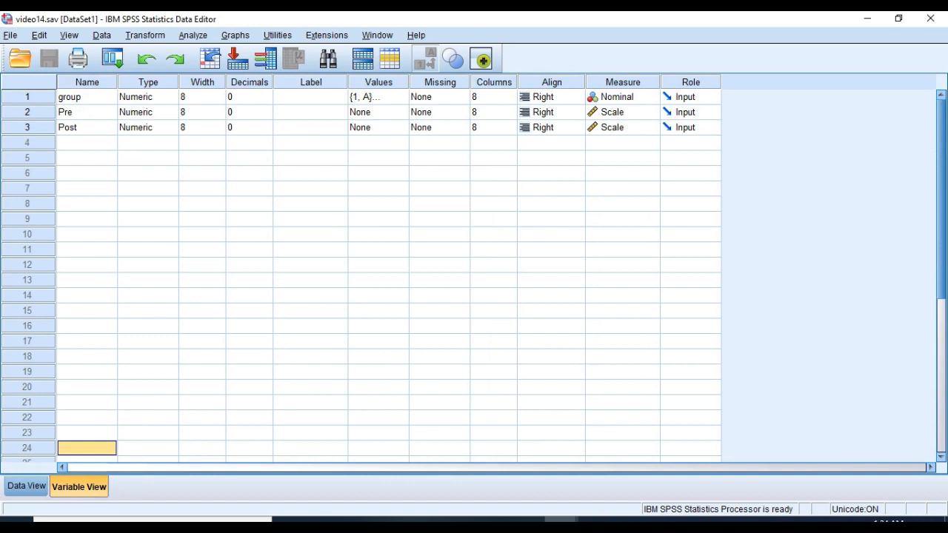
{"action": "left_click", "coordinate": [627, 112]}
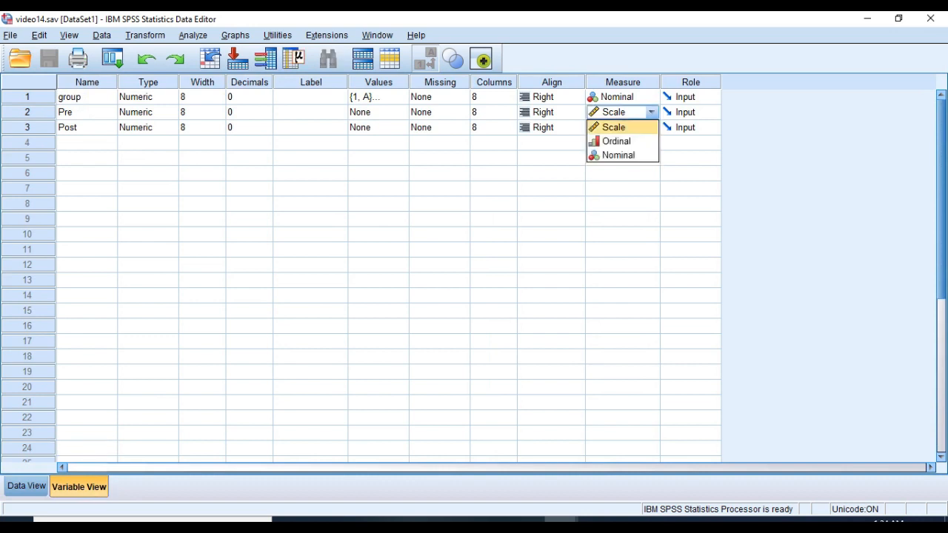
{"action": "left_click", "coordinate": [552, 143]}
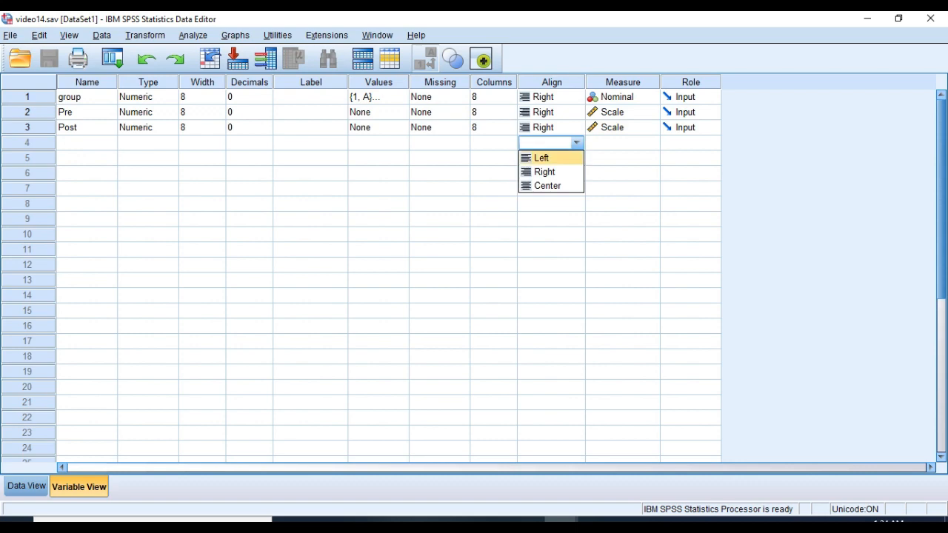
{"action": "left_click", "coordinate": [86, 143]}
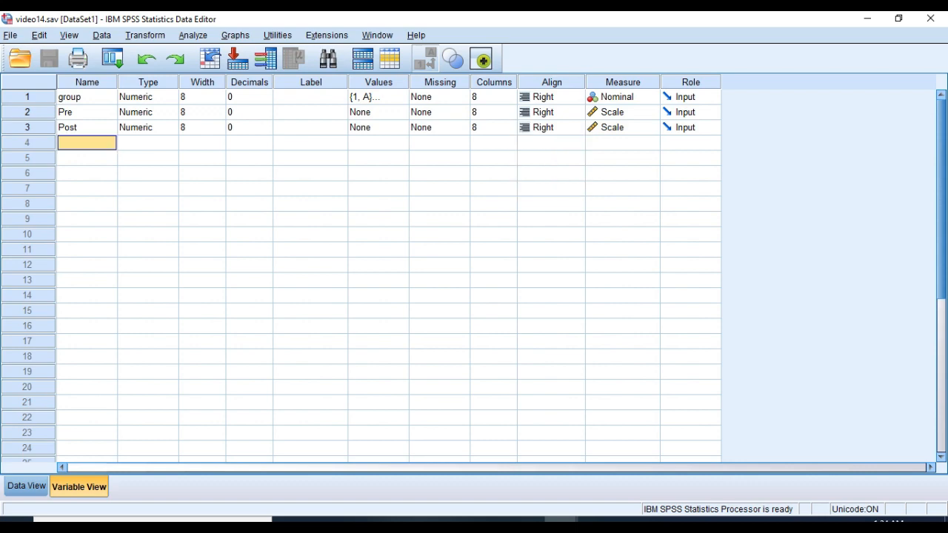
{"action": "left_click", "coordinate": [402, 97]}
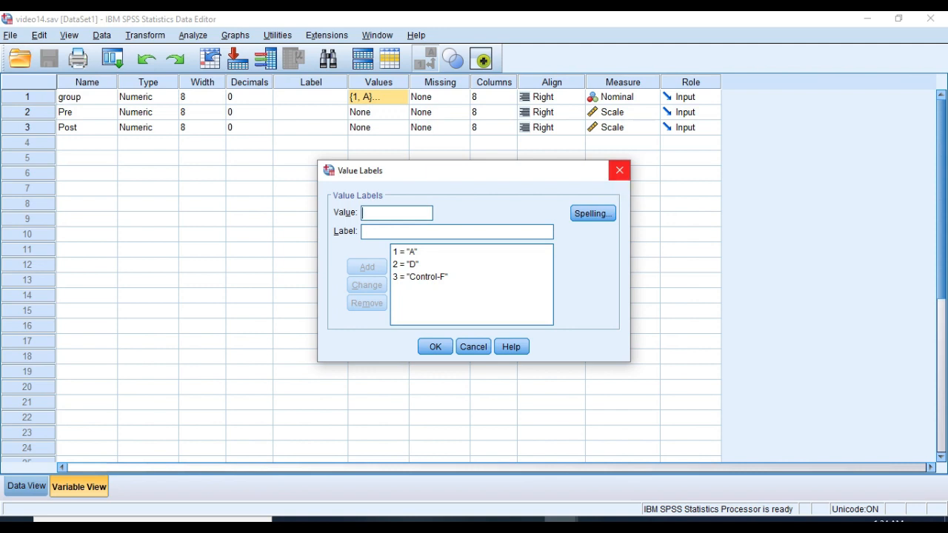
{"action": "left_click", "coordinate": [619, 170]}
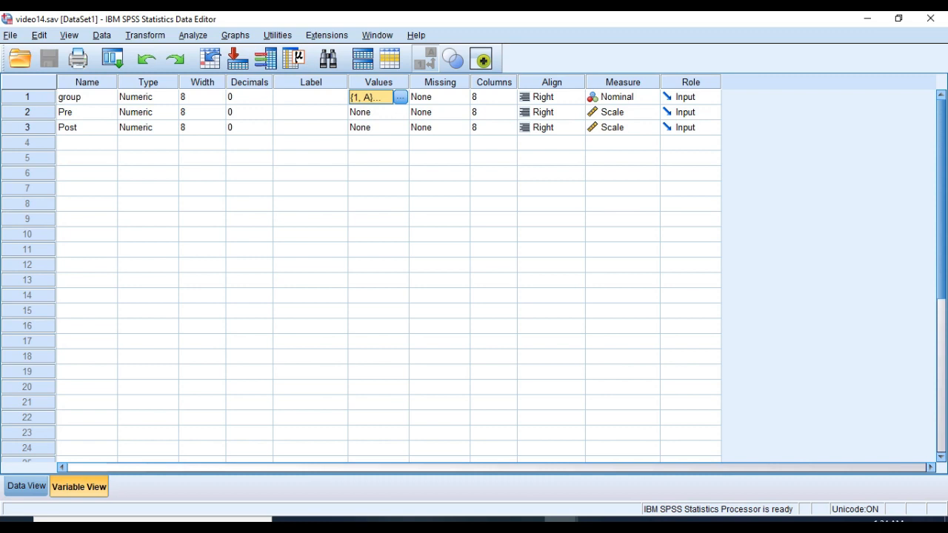
{"action": "left_click", "coordinate": [26, 486]}
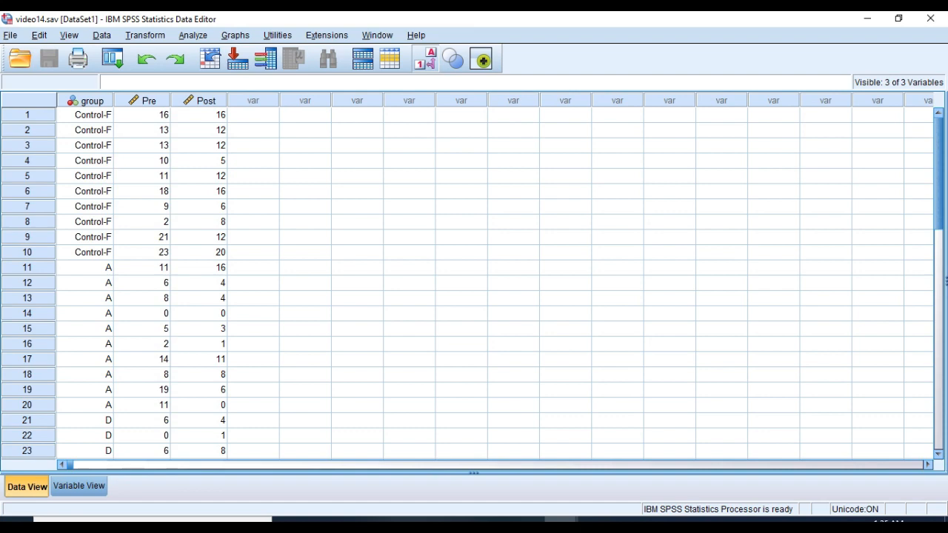
- Run the Explore procedure with Post as the dependent variable, displaying both statistics and plots
{"action": "left_click", "coordinate": [194, 36]}
{"action": "mouse_move", "coordinate": [234, 70]}
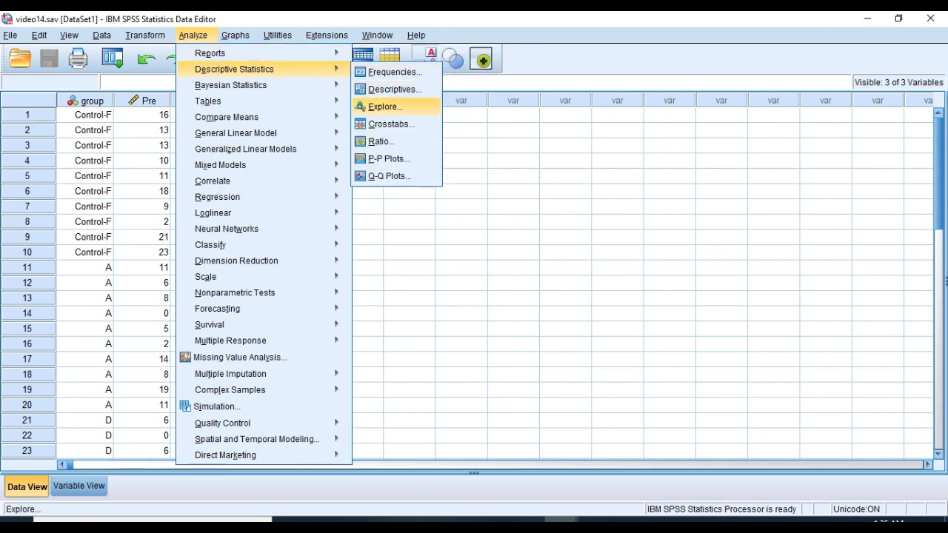
{"action": "left_click", "coordinate": [386, 107]}
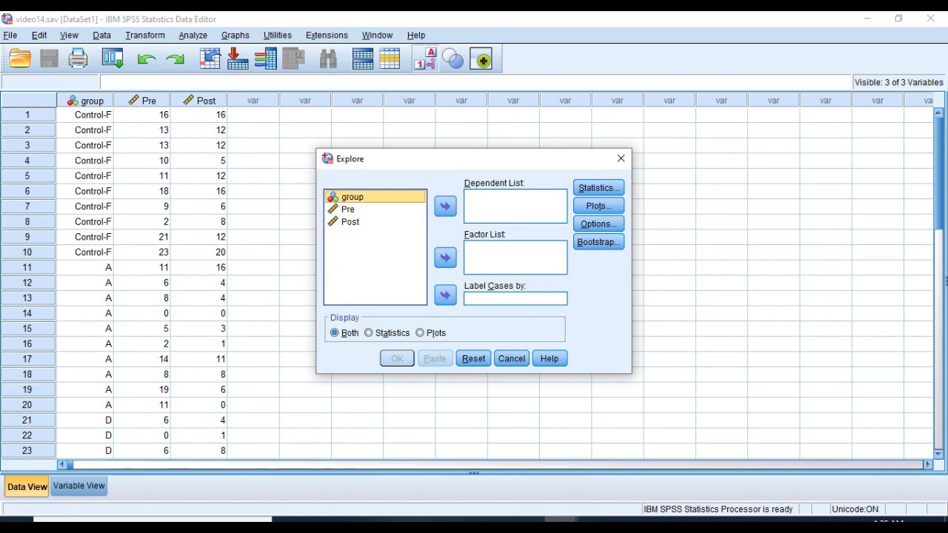
{"action": "left_click", "coordinate": [351, 222]}
{"action": "left_click", "coordinate": [445, 206]}
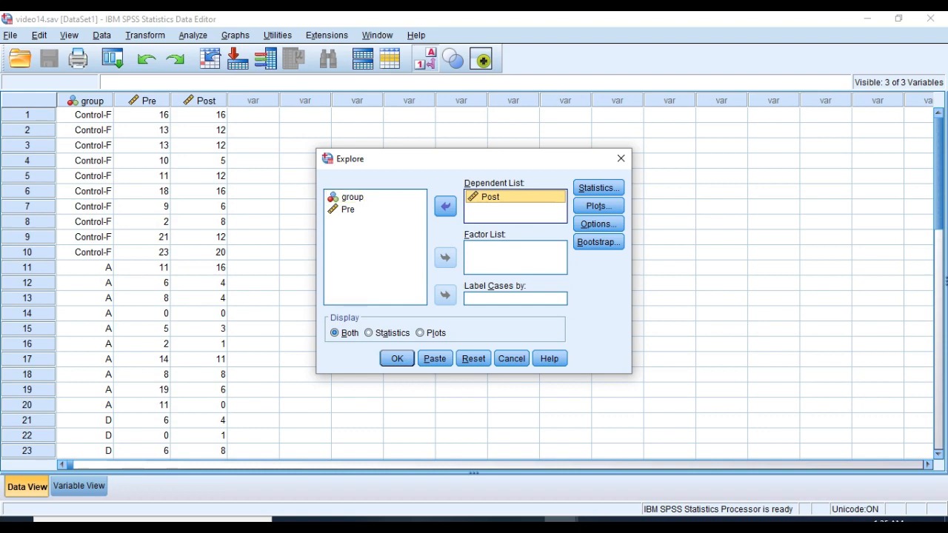
{"action": "key", "text": "Return"}
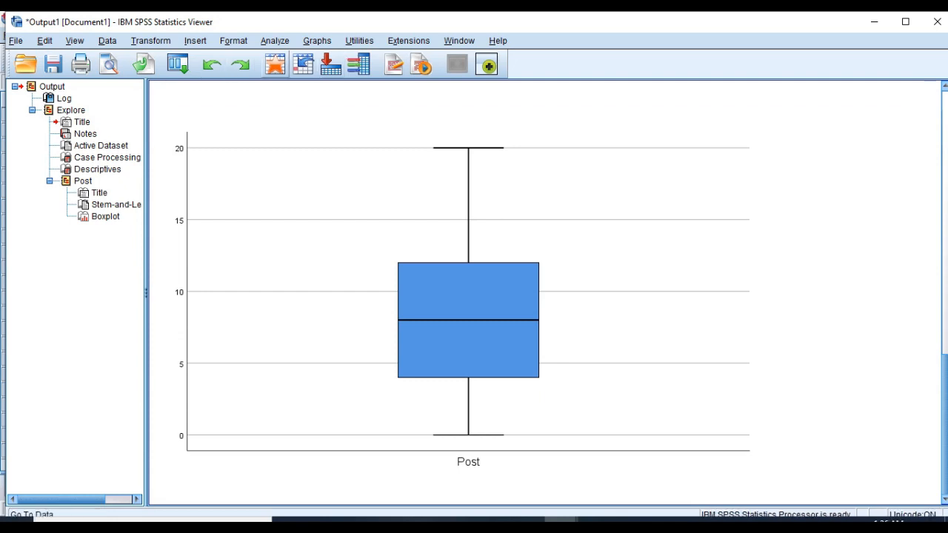
- Set up a linear regression with Post as the dependent variable and group as the independent variable
{"action": "left_click", "coordinate": [275, 40]}
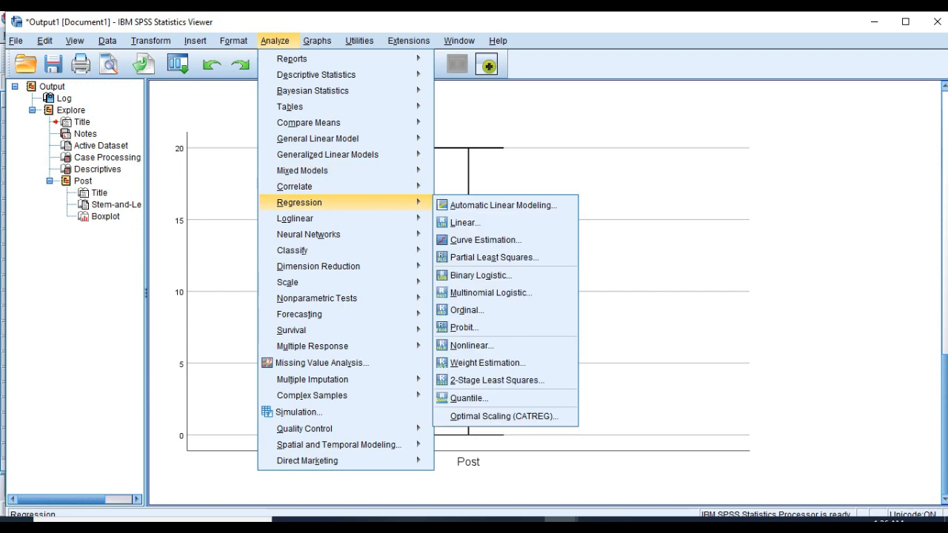
{"action": "mouse_move", "coordinate": [299, 202]}
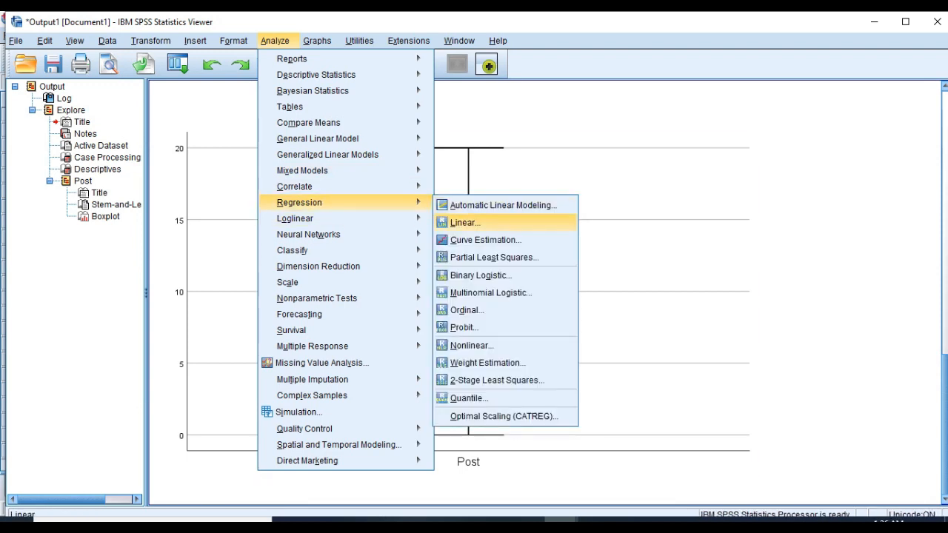
{"action": "left_click", "coordinate": [466, 222]}
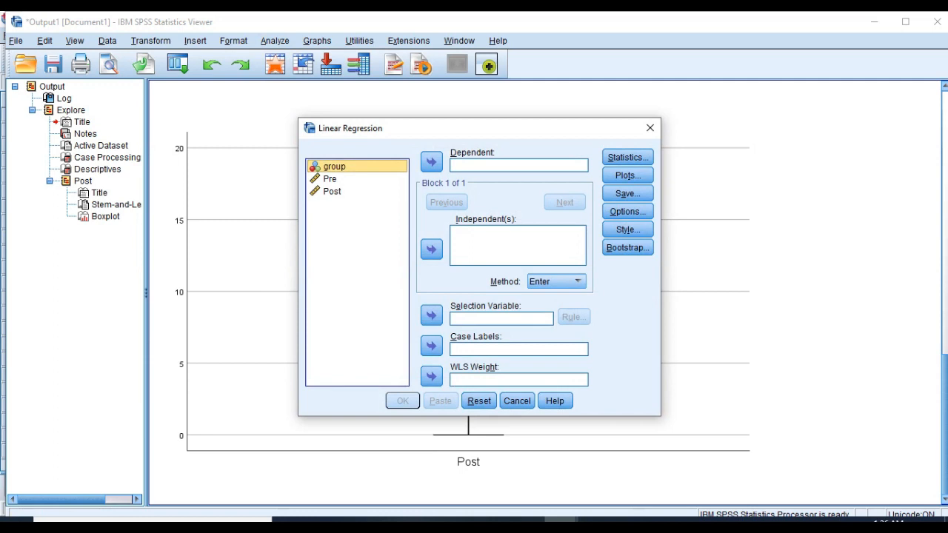
{"action": "left_click", "coordinate": [332, 192]}
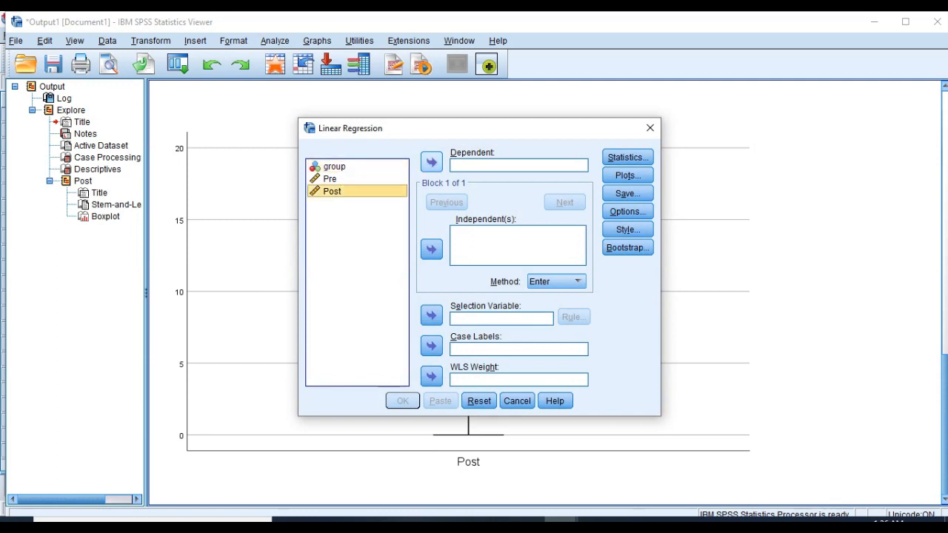
{"action": "left_click", "coordinate": [432, 163]}
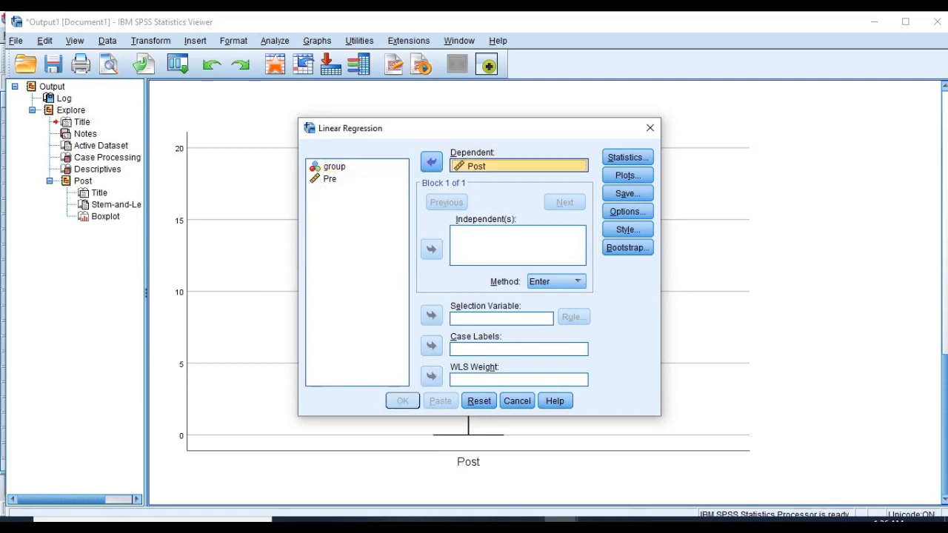
{"action": "left_click", "coordinate": [334, 167]}
{"action": "left_click", "coordinate": [432, 250]}
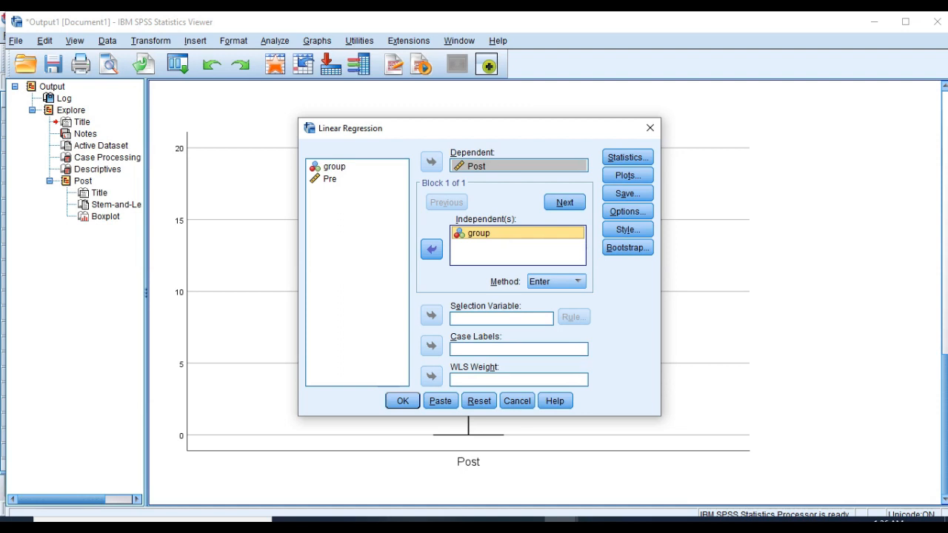
- Add collinearity diagnostics to the regression statistics
{"action": "left_click", "coordinate": [628, 157]}
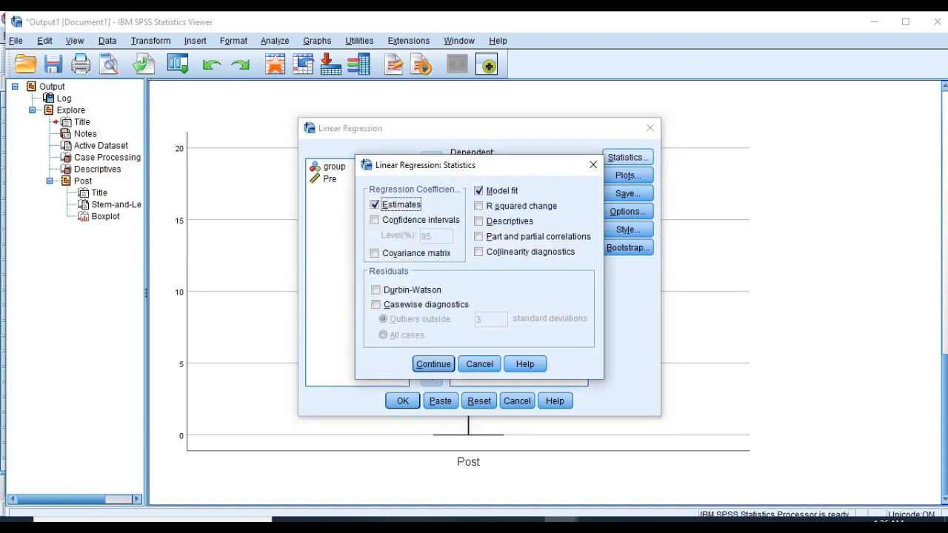
{"action": "left_click", "coordinate": [479, 252]}
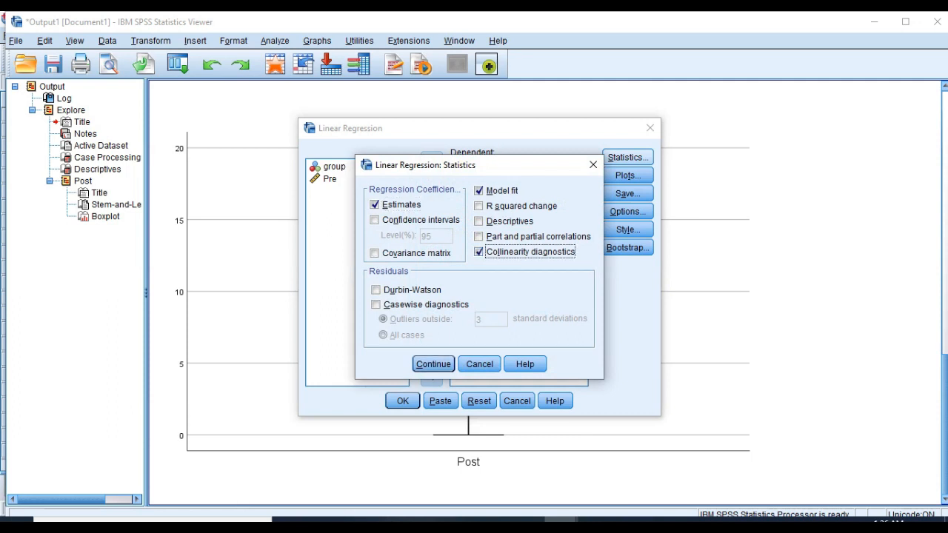
{"action": "left_click", "coordinate": [433, 364]}
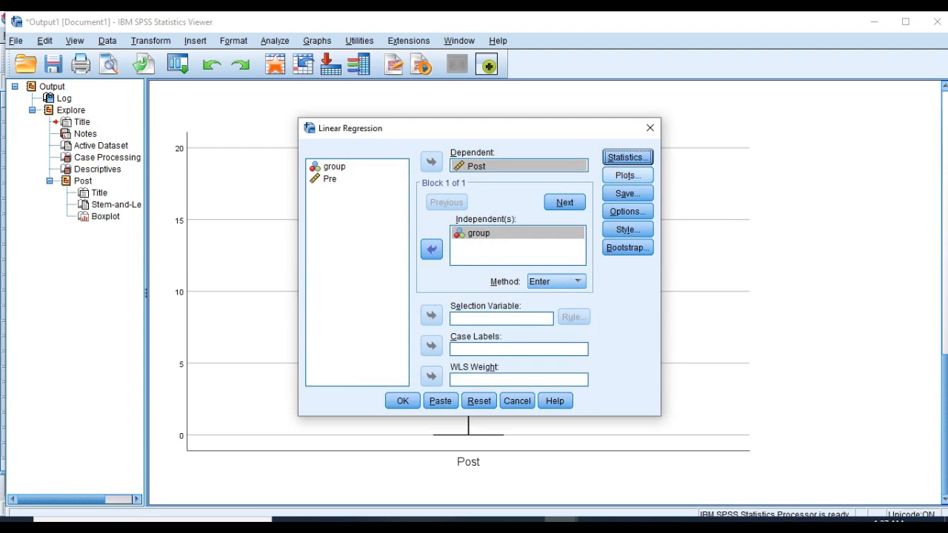
- Request a *ZRESID (Y) against *ZPRED (X) scatterplot and a normal probability plot, and run the regression
{"action": "left_click", "coordinate": [628, 176]}
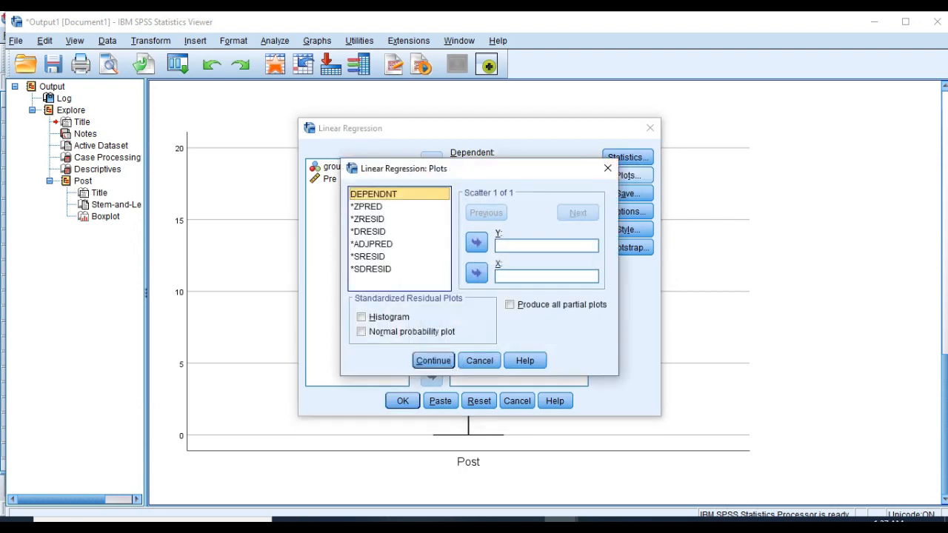
{"action": "left_click", "coordinate": [367, 207]}
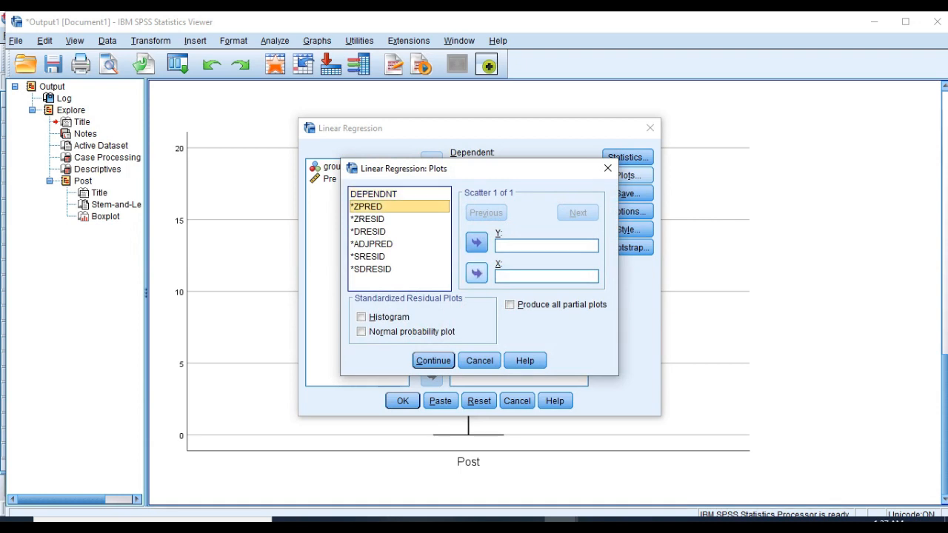
{"action": "left_click", "coordinate": [476, 272]}
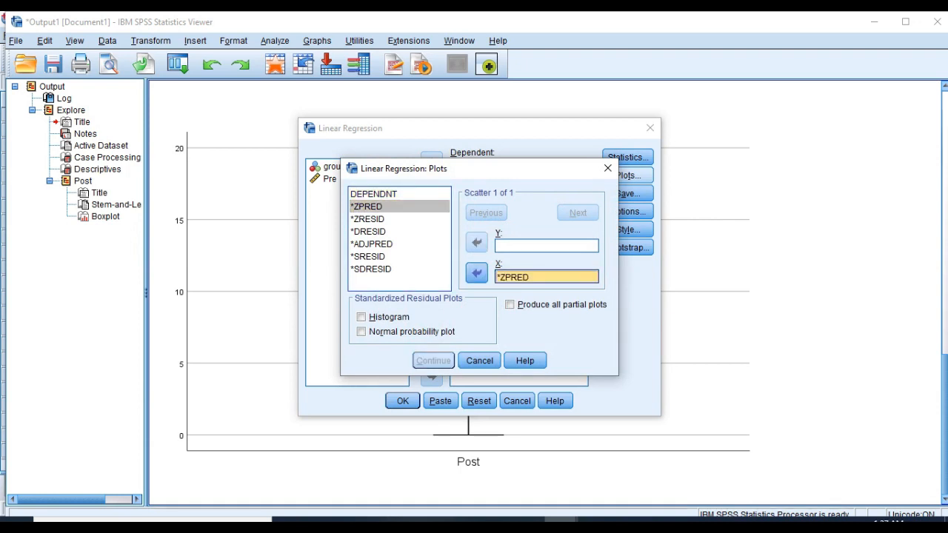
{"action": "left_click", "coordinate": [367, 220]}
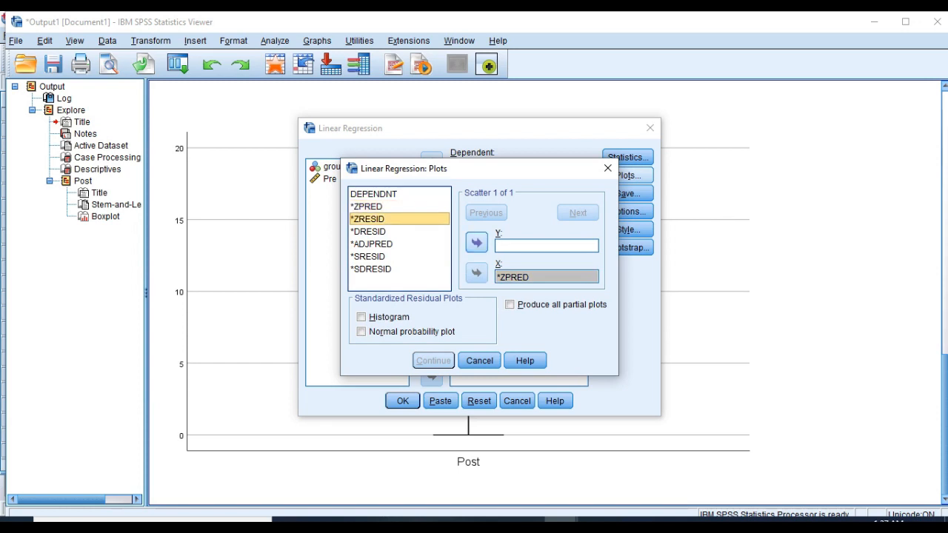
{"action": "left_click", "coordinate": [477, 242]}
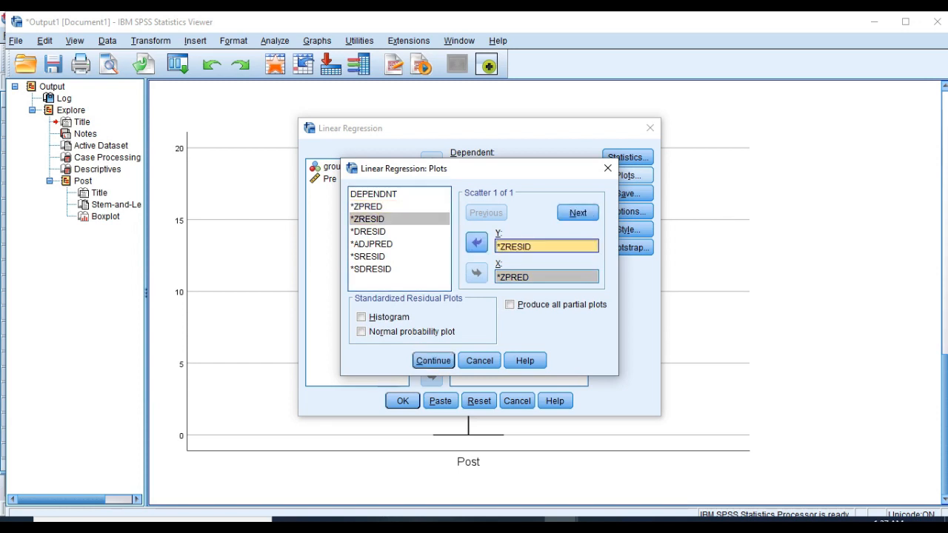
{"action": "left_click", "coordinate": [362, 332]}
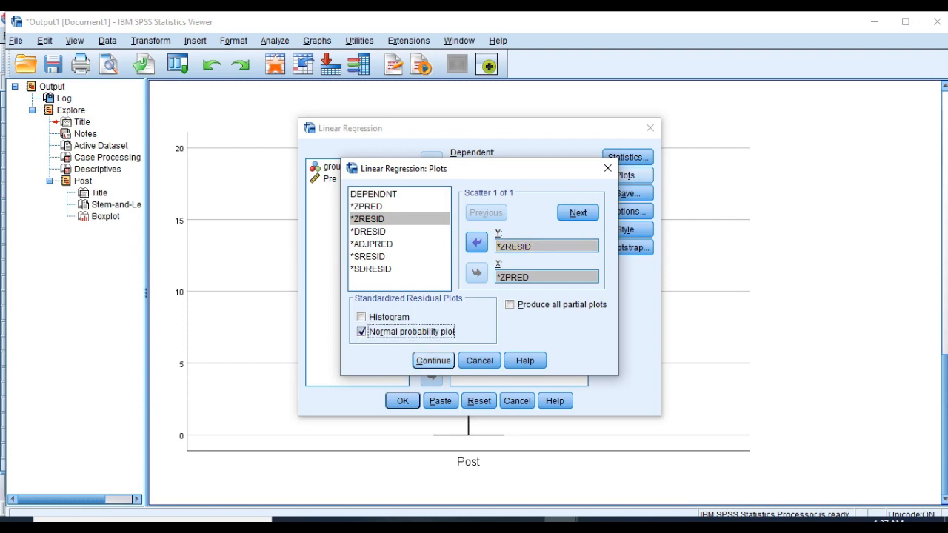
{"action": "left_click", "coordinate": [433, 361]}
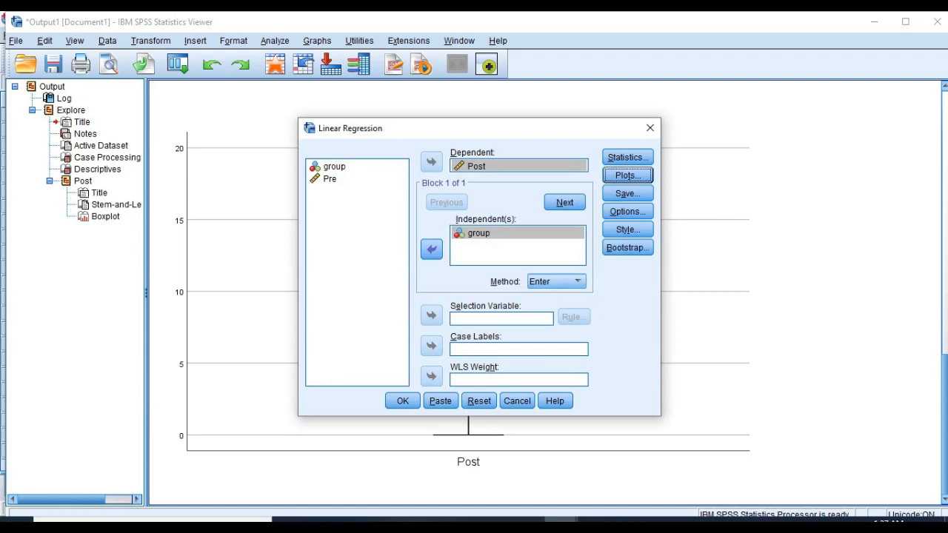
{"action": "left_click", "coordinate": [402, 401]}
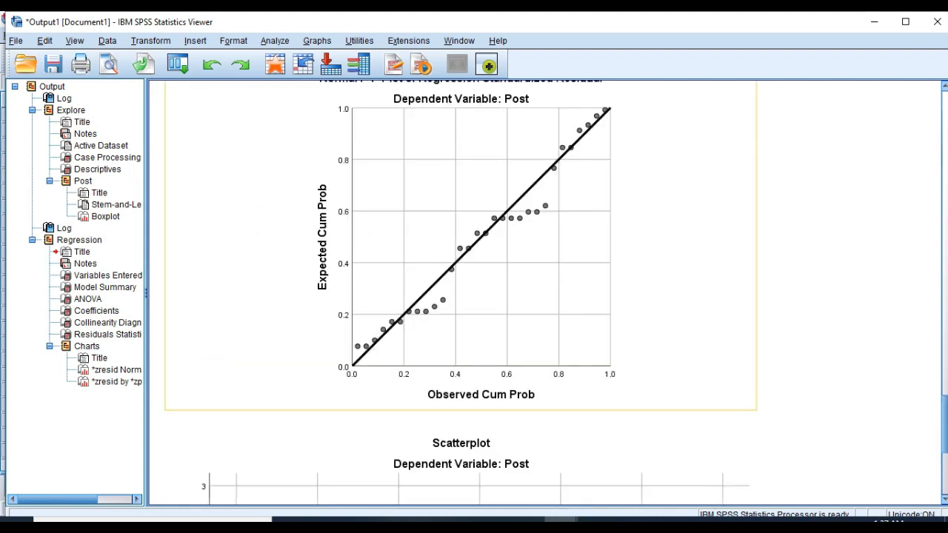
- Examine the normal P-P plot of the standardized residuals and the residual scatterplot in the regression output
{"action": "left_click", "coordinate": [116, 370]}
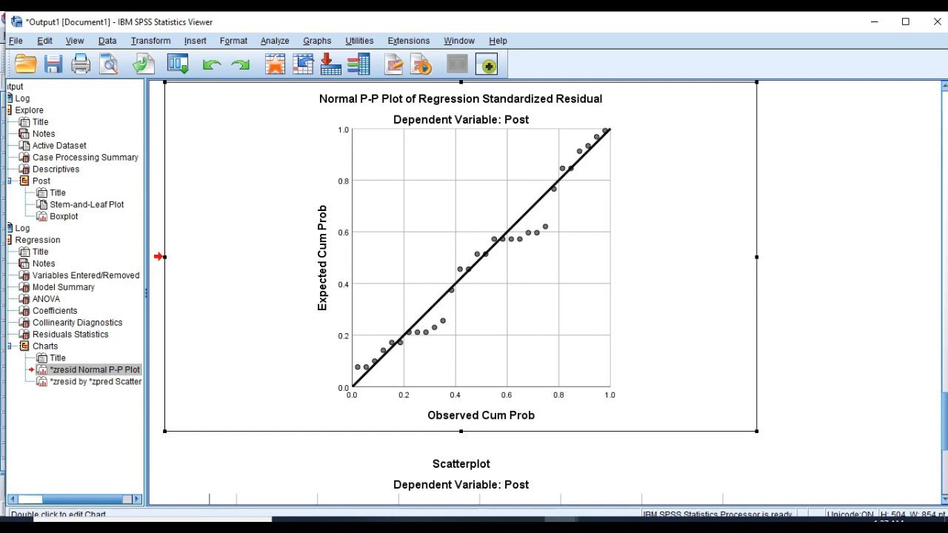
{"action": "scroll", "coordinate": [475, 296], "scroll_direction": "down", "scroll_amount": 5}
{"action": "left_click", "coordinate": [461, 303]}
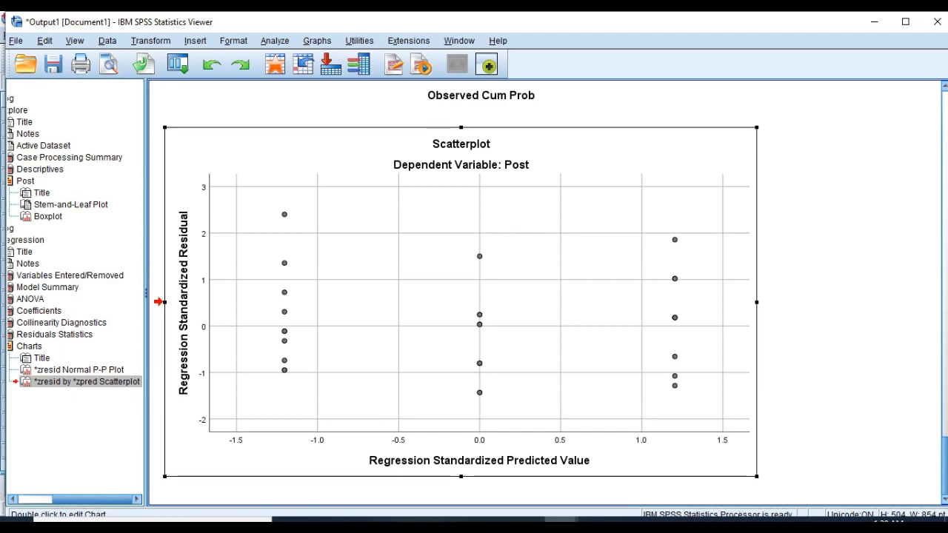
- Examine the collinearity tolerance and VIF statistics in the Coefficients table of the regression output
{"action": "scroll", "coordinate": [474, 297], "scroll_direction": "up", "scroll_amount": 10}
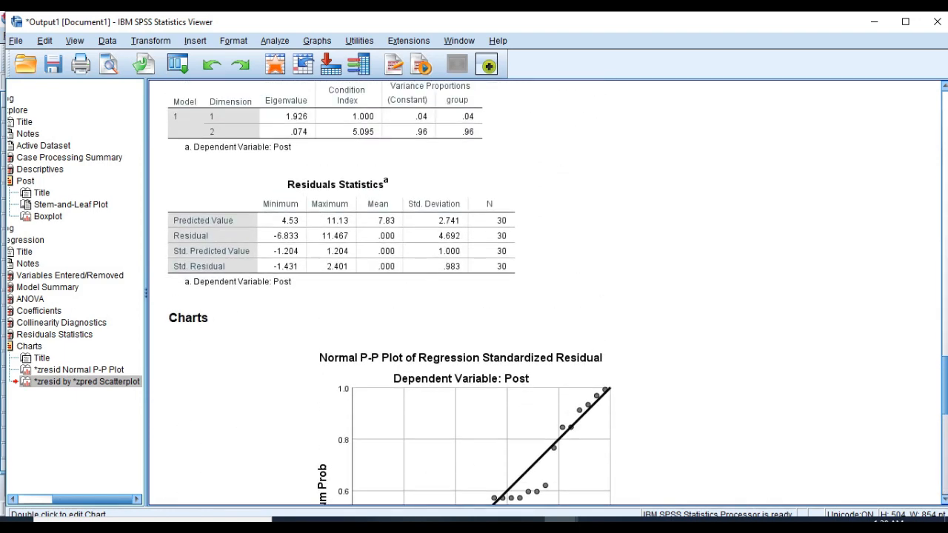
{"action": "scroll", "coordinate": [474, 296], "scroll_direction": "up", "scroll_amount": 3}
{"action": "scroll", "coordinate": [474, 297], "scroll_direction": "up", "scroll_amount": 1}
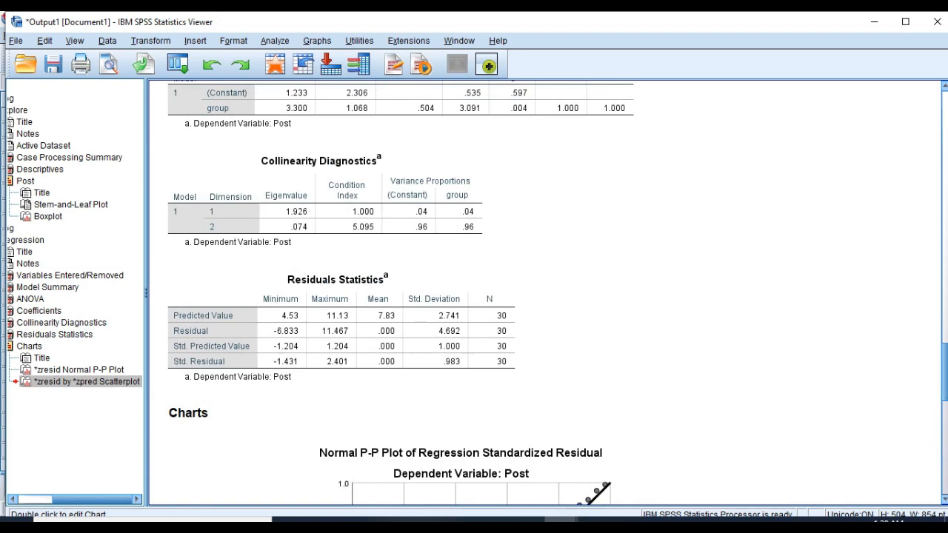
{"action": "scroll", "coordinate": [474, 296], "scroll_direction": "up", "scroll_amount": 3}
{"action": "scroll", "coordinate": [555, 288], "scroll_direction": "up", "scroll_amount": 1}
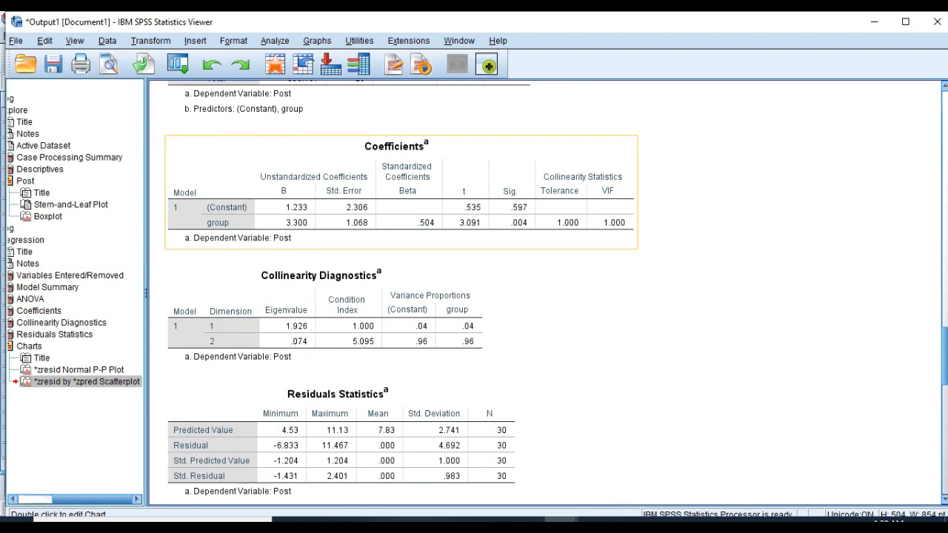
{"action": "left_click", "coordinate": [401, 193]}
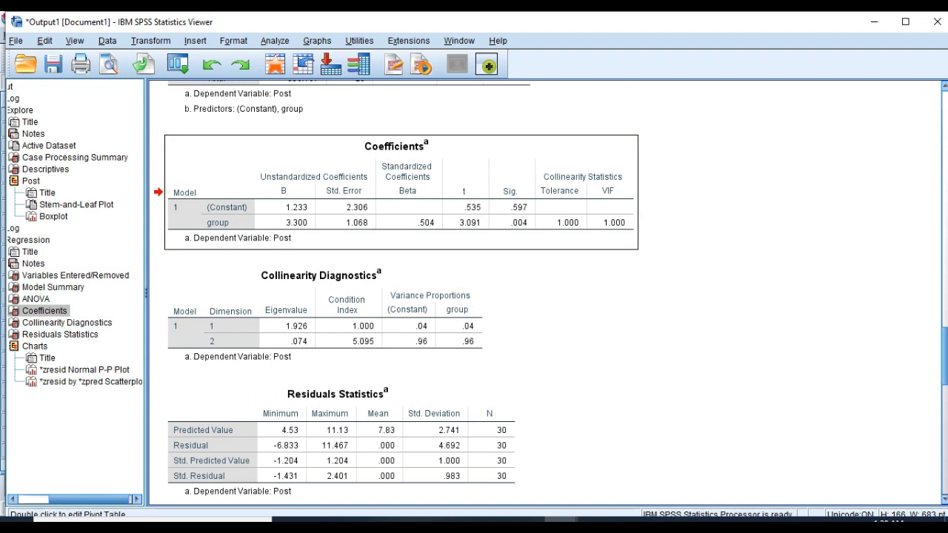
{"action": "scroll", "coordinate": [548, 296], "scroll_direction": "up", "scroll_amount": 1}
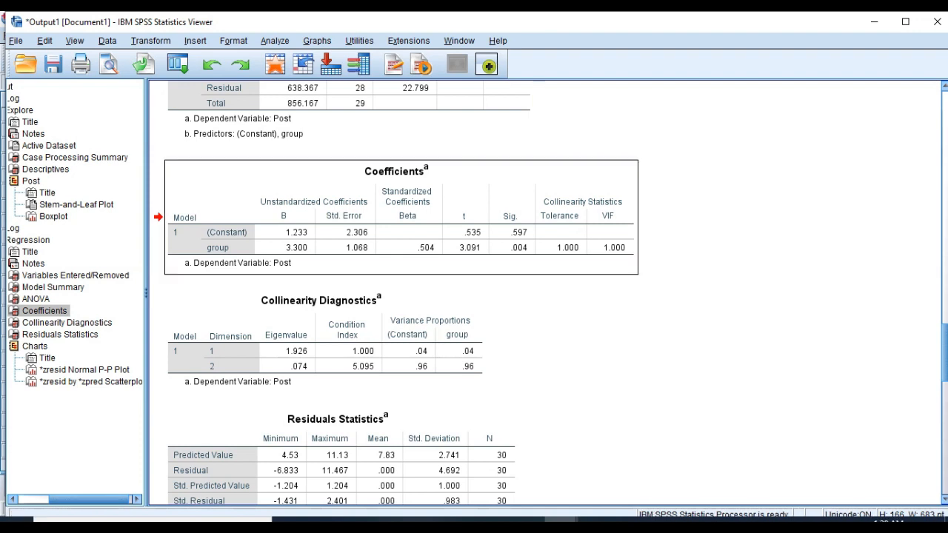
- Create a simple scatterplot with Post on the Y axis, Pre on the X axis and markers set by group
{"action": "left_click", "coordinate": [317, 41]}
{"action": "mouse_move", "coordinate": [348, 94]}
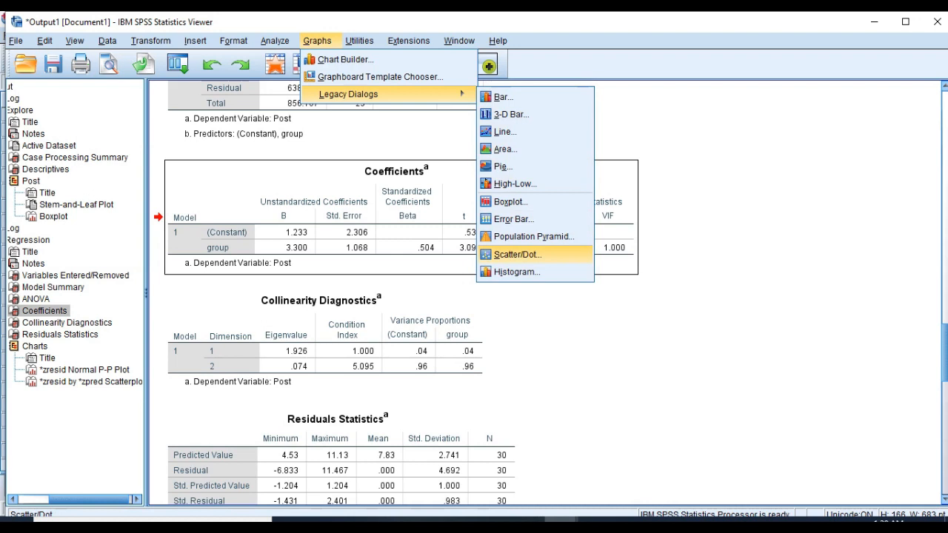
{"action": "left_click", "coordinate": [517, 254]}
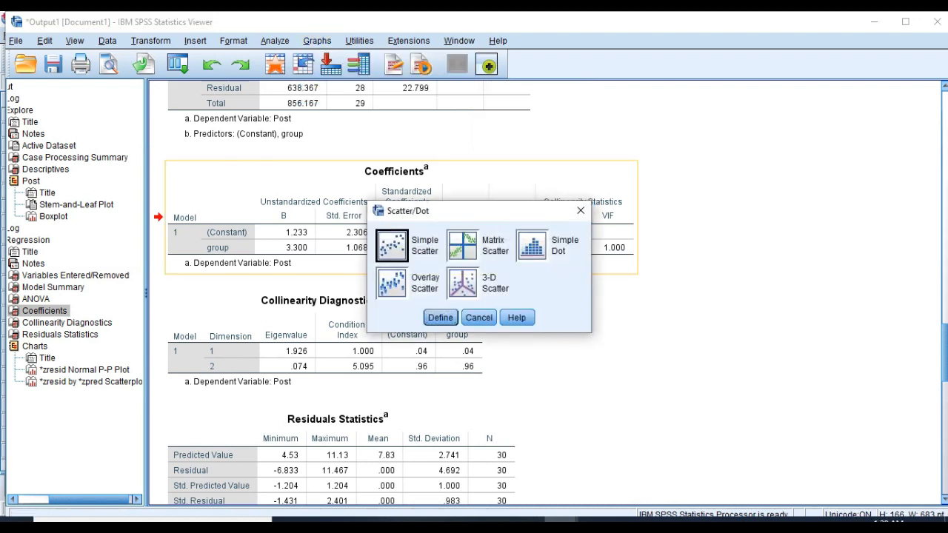
{"action": "left_click", "coordinate": [440, 317]}
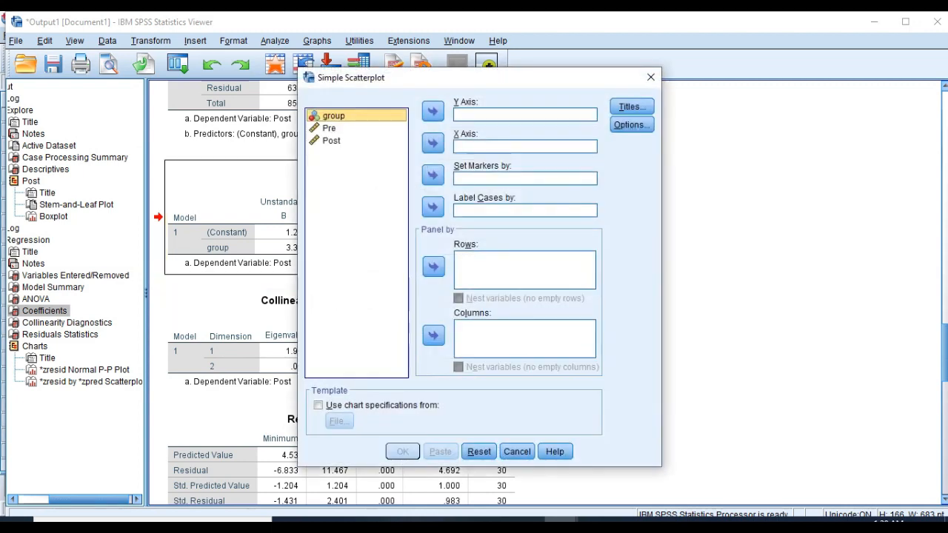
{"action": "left_click", "coordinate": [332, 141]}
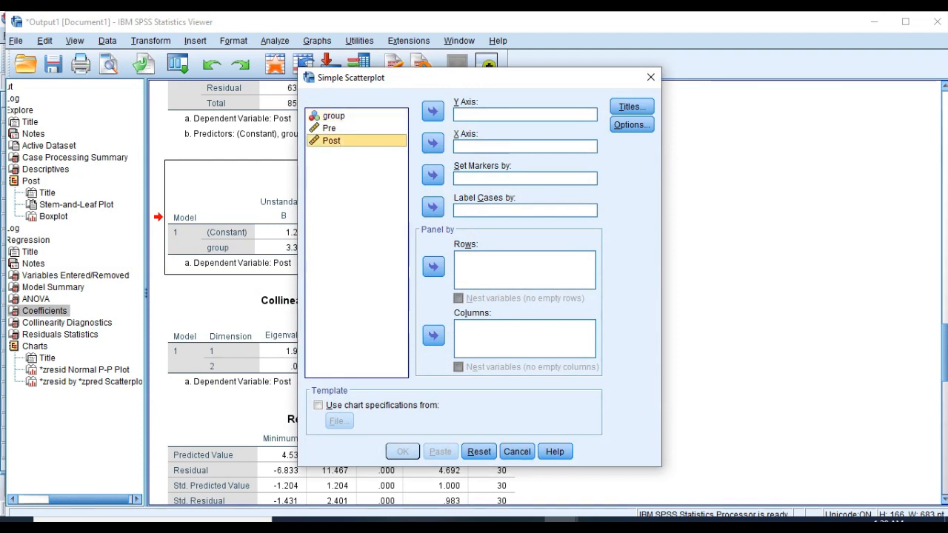
{"action": "left_click", "coordinate": [433, 112]}
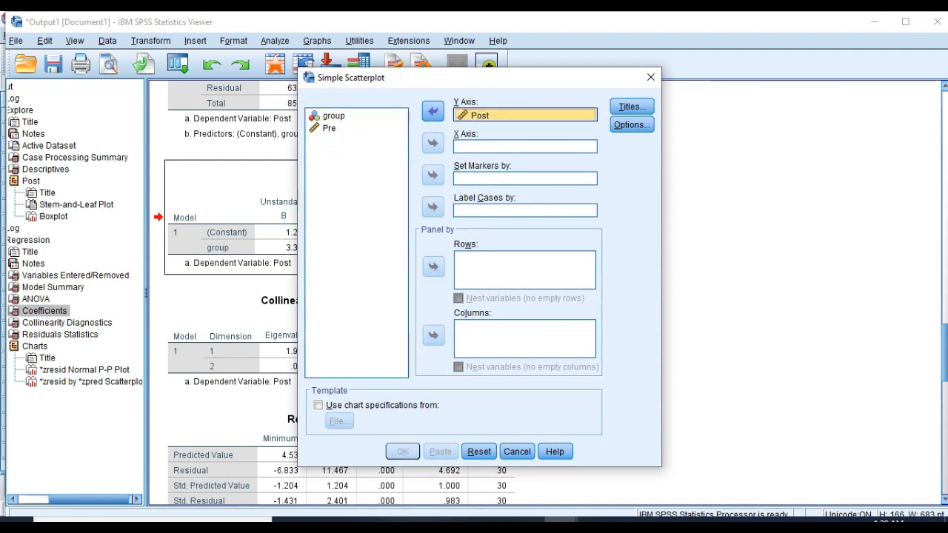
{"action": "left_click", "coordinate": [329, 128]}
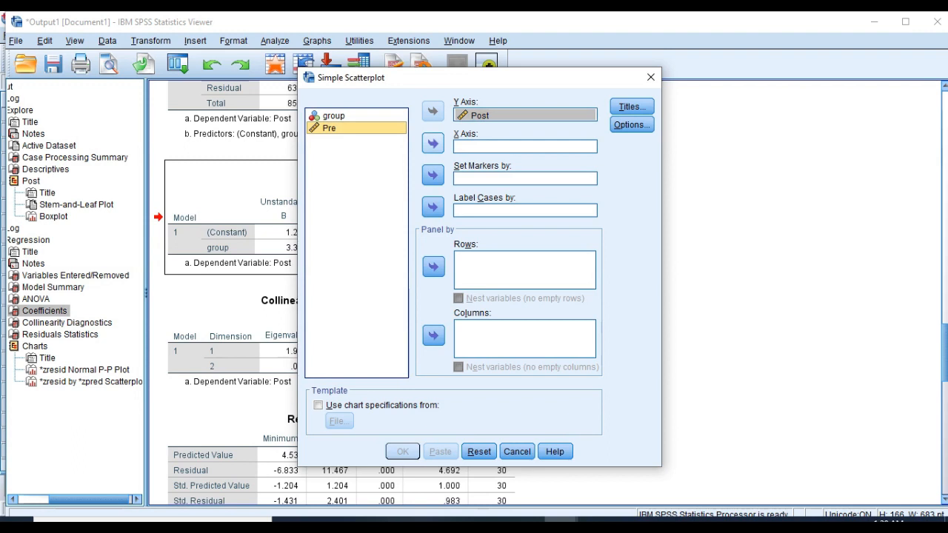
{"action": "left_click", "coordinate": [433, 143]}
{"action": "left_click", "coordinate": [334, 116]}
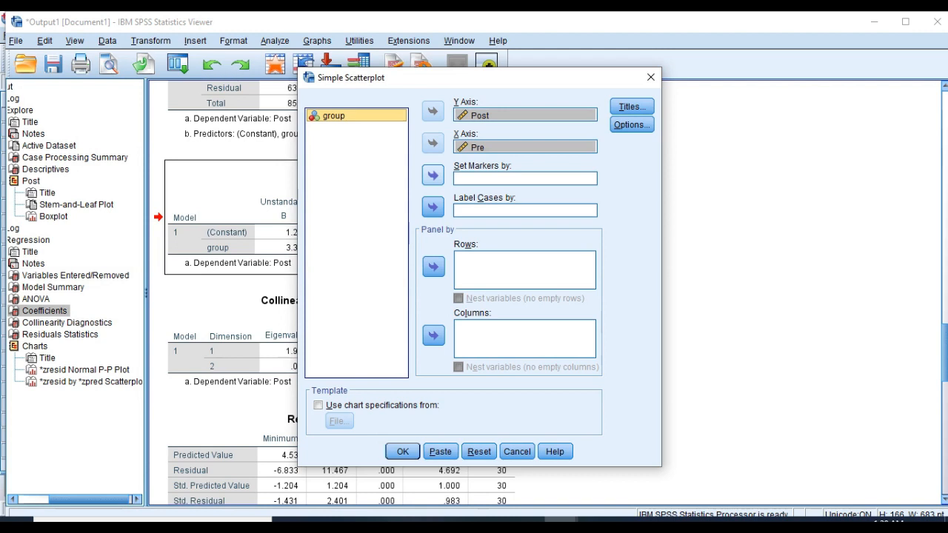
{"action": "left_click", "coordinate": [434, 175]}
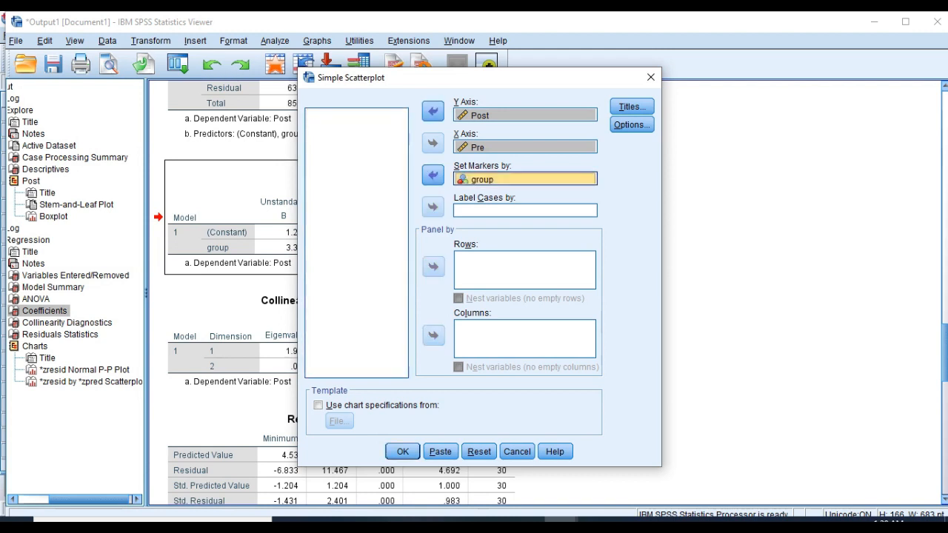
{"action": "left_click", "coordinate": [402, 451]}
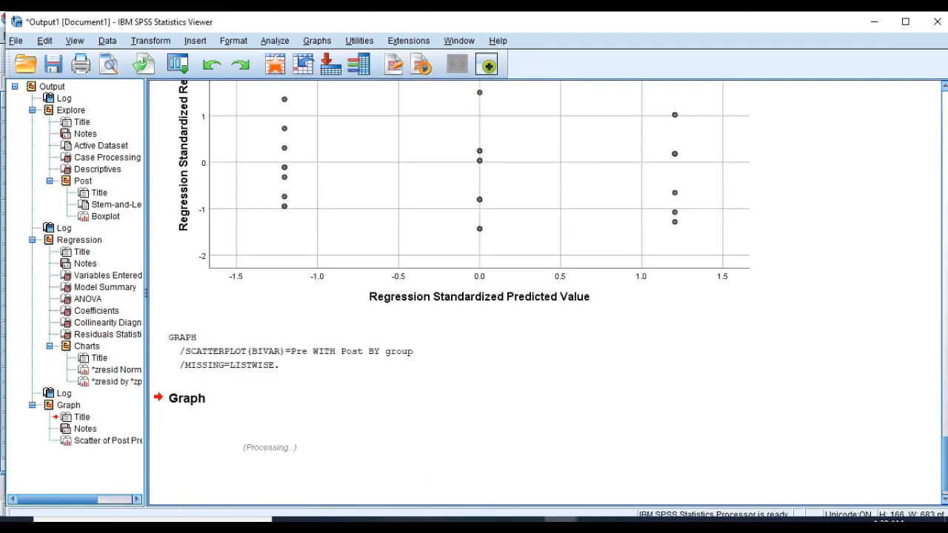
{"action": "left_click", "coordinate": [402, 448]}
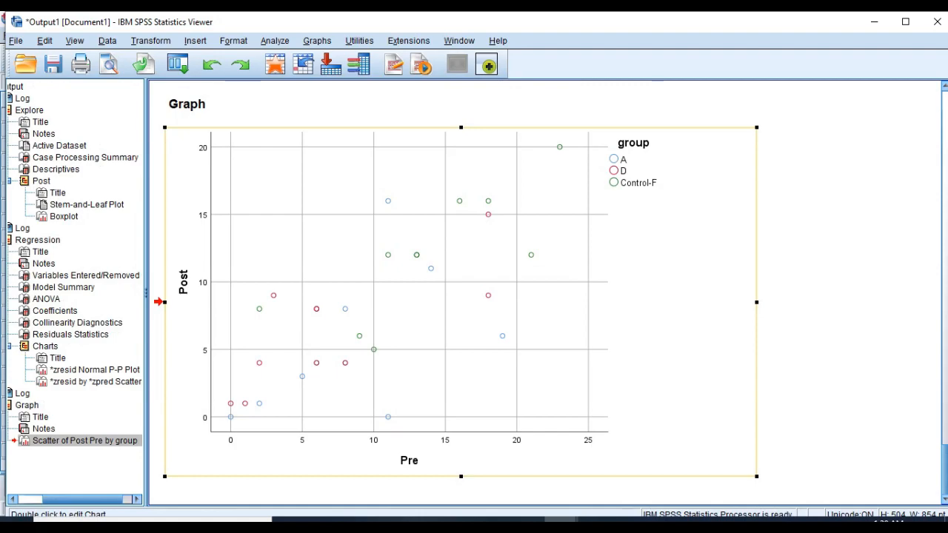
- Add linear fit lines at subgroups to the Post by Pre scatterplot, inspect their slopes and close the chart editor
{"action": "double_click", "coordinate": [445, 303]}
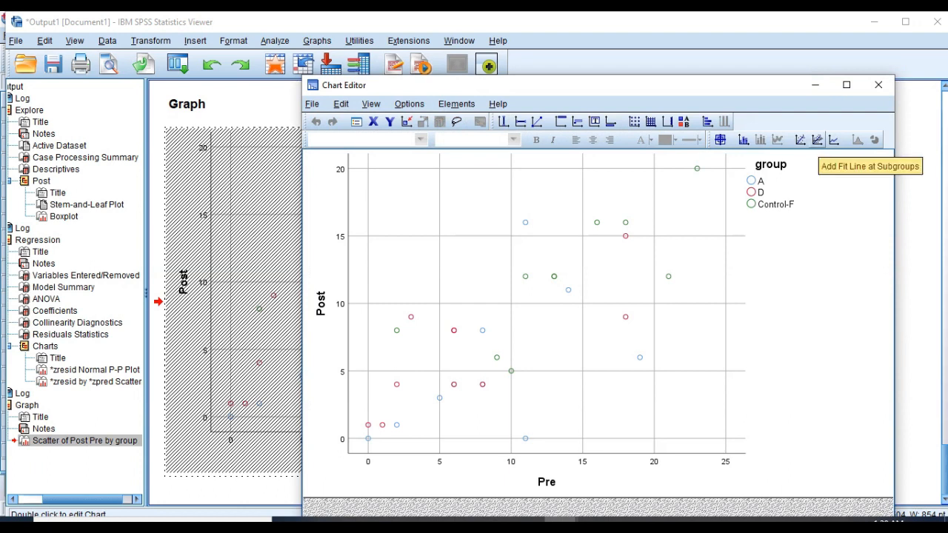
{"action": "left_click", "coordinate": [817, 140]}
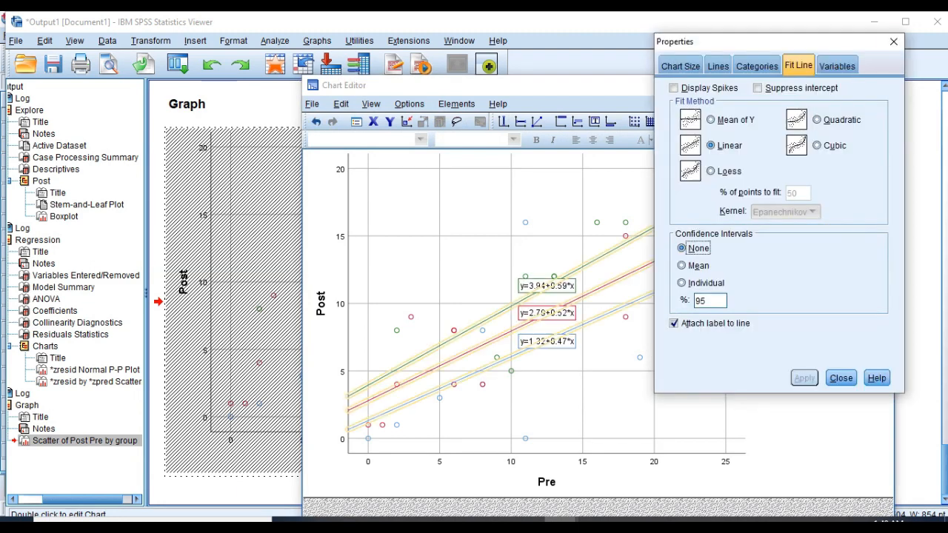
{"action": "left_click", "coordinate": [892, 43]}
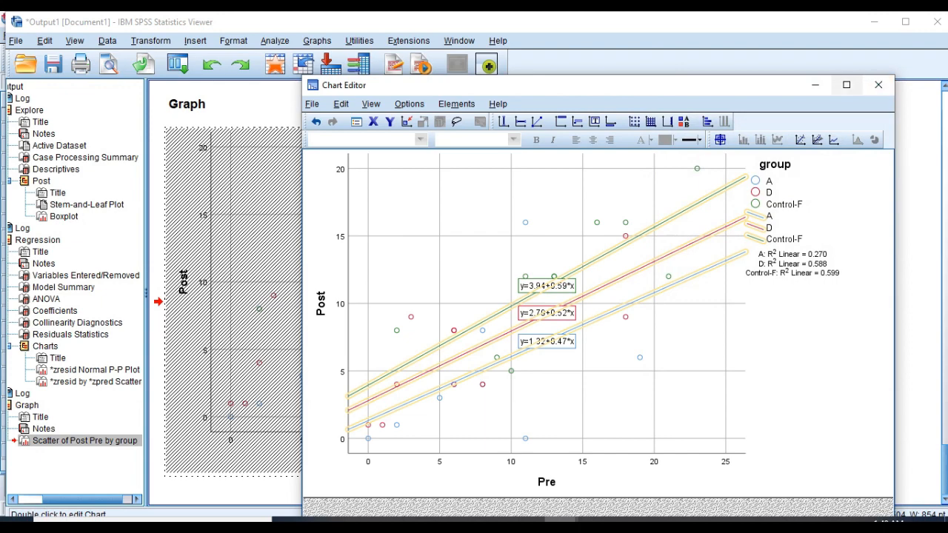
{"action": "left_click", "coordinate": [847, 85]}
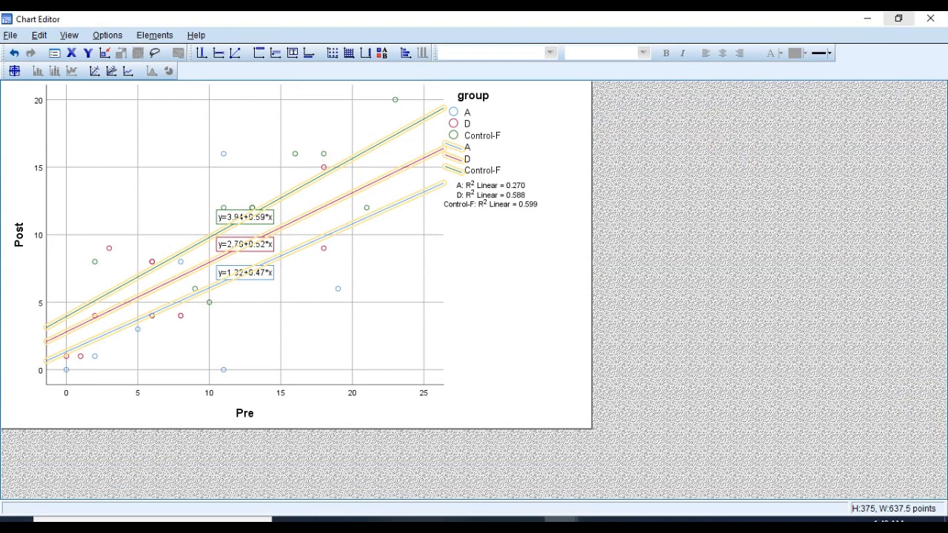
{"action": "left_click", "coordinate": [899, 17]}
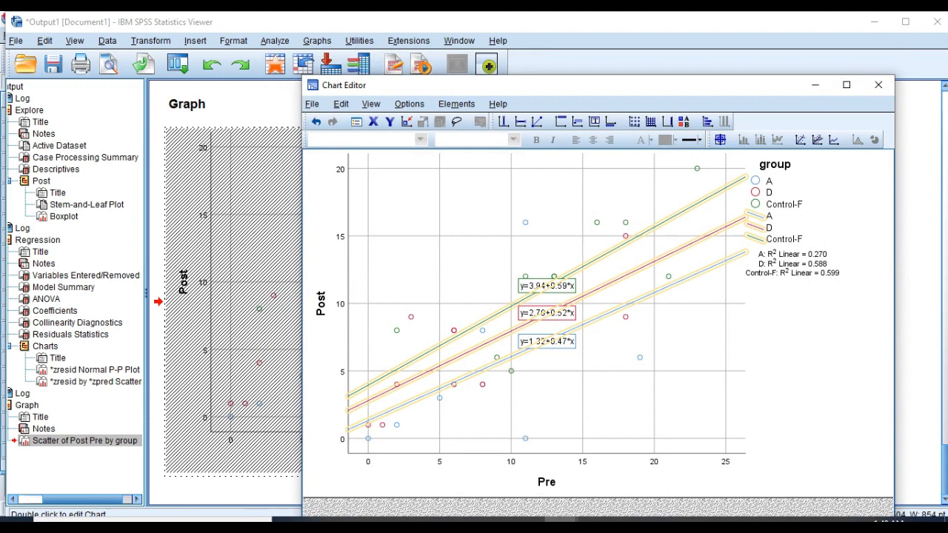
{"action": "left_click", "coordinate": [878, 85]}
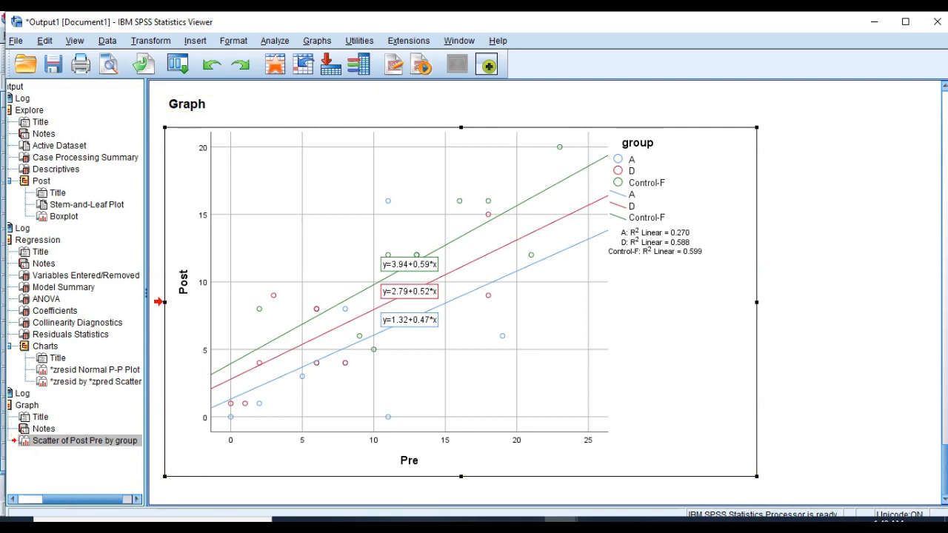
- Set up a univariate general linear model with Post as dependent variable, group as fixed factor and Pre as covariate
{"action": "key", "text": "alt+a"}
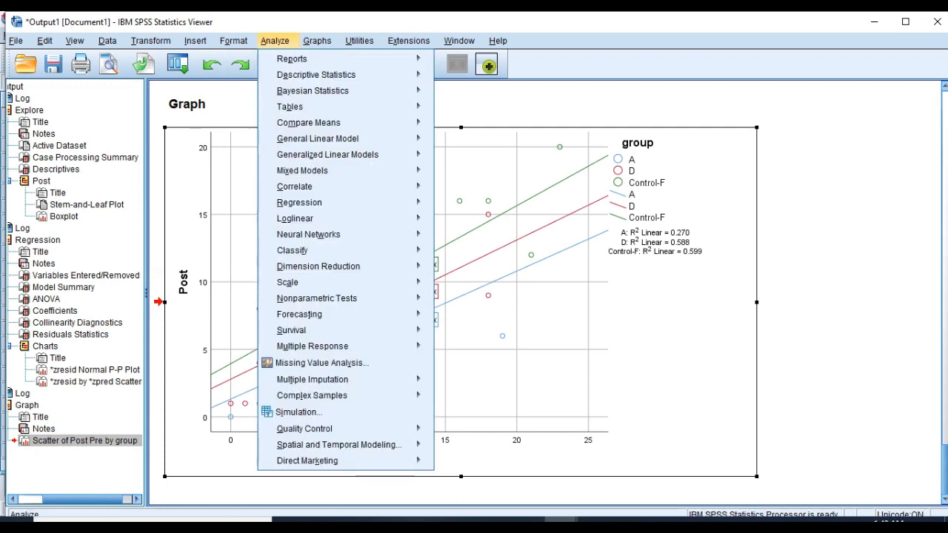
{"action": "mouse_move", "coordinate": [318, 139]}
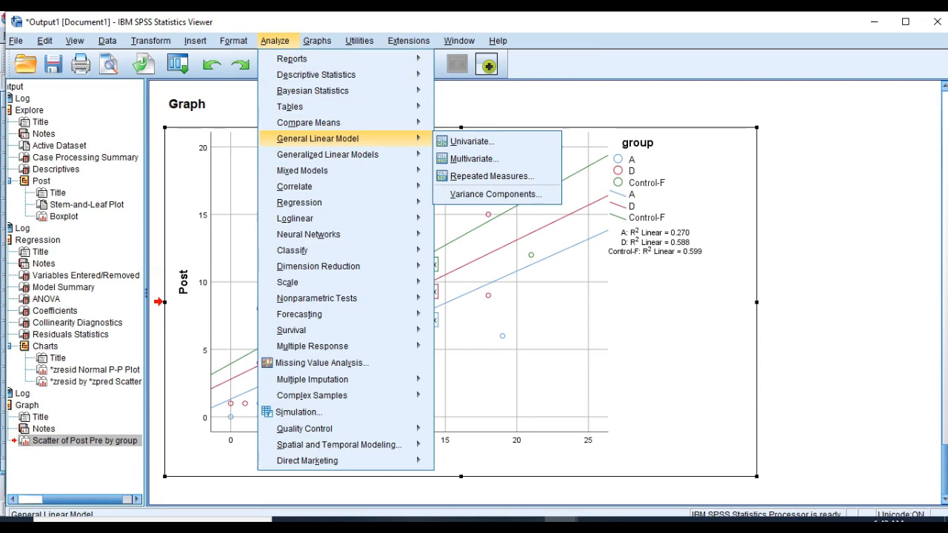
{"action": "key", "text": "Right"}
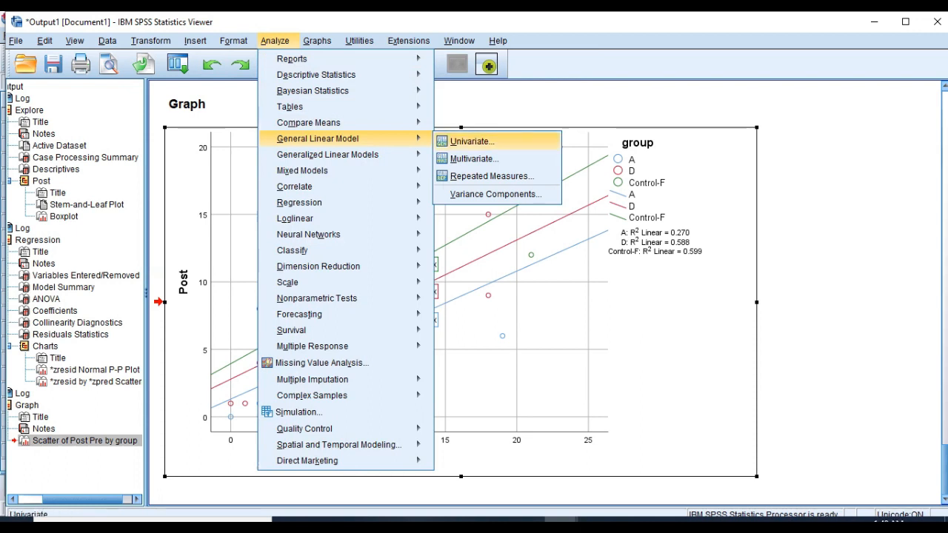
{"action": "key", "text": "Return"}
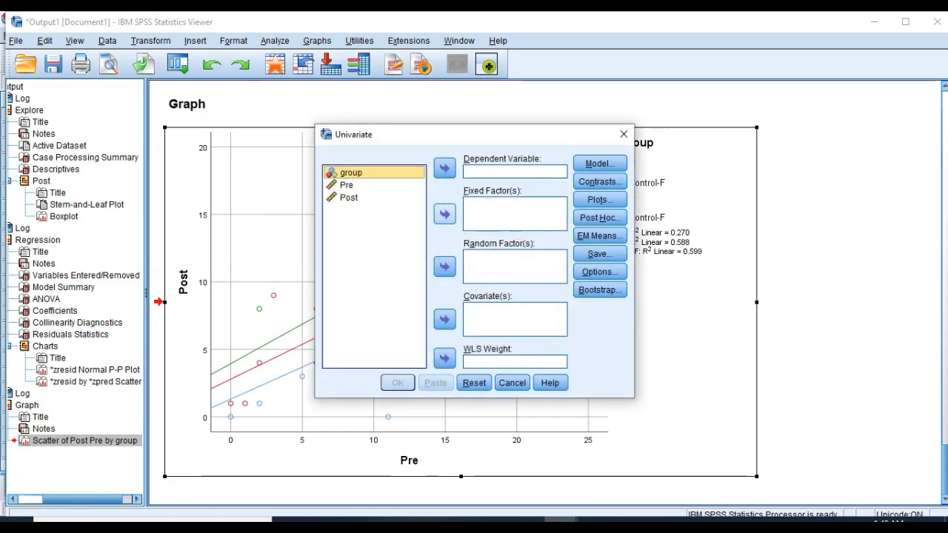
{"action": "key", "text": "Tab"}
{"action": "key", "text": "space"}
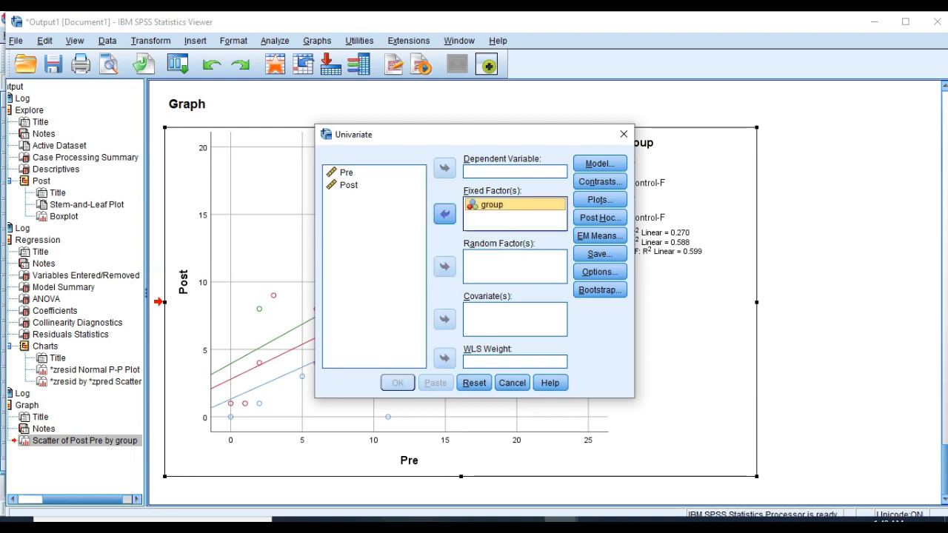
{"action": "left_click", "coordinate": [349, 185]}
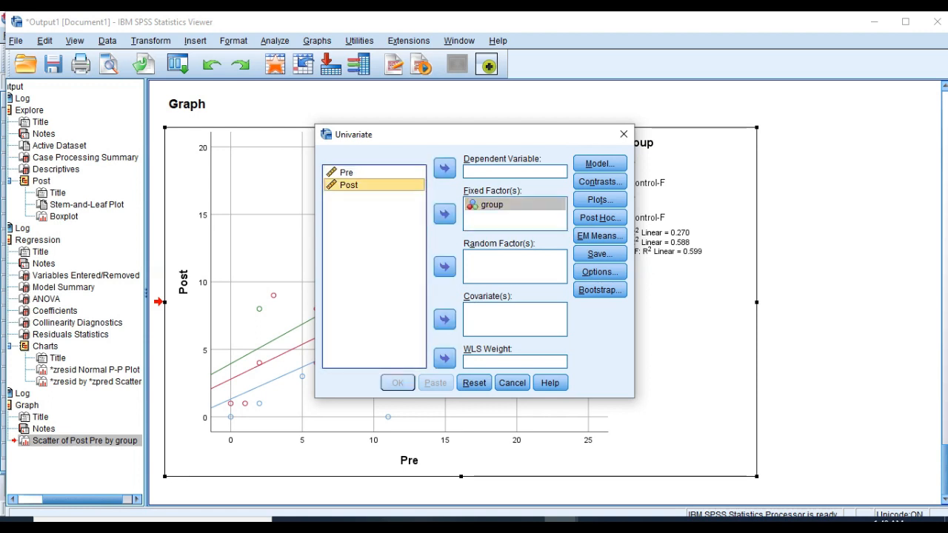
{"action": "left_click", "coordinate": [346, 172]}
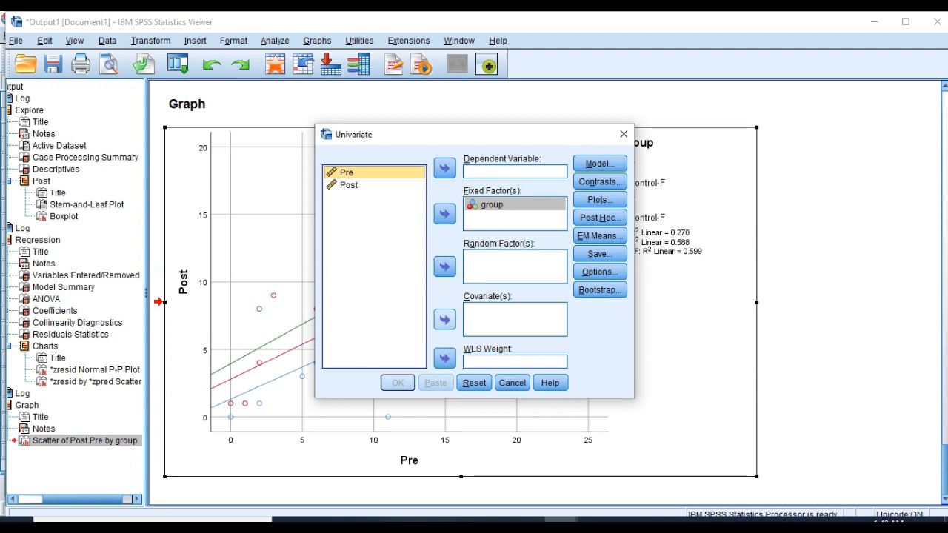
{"action": "left_click", "coordinate": [444, 319]}
{"action": "left_click", "coordinate": [349, 173]}
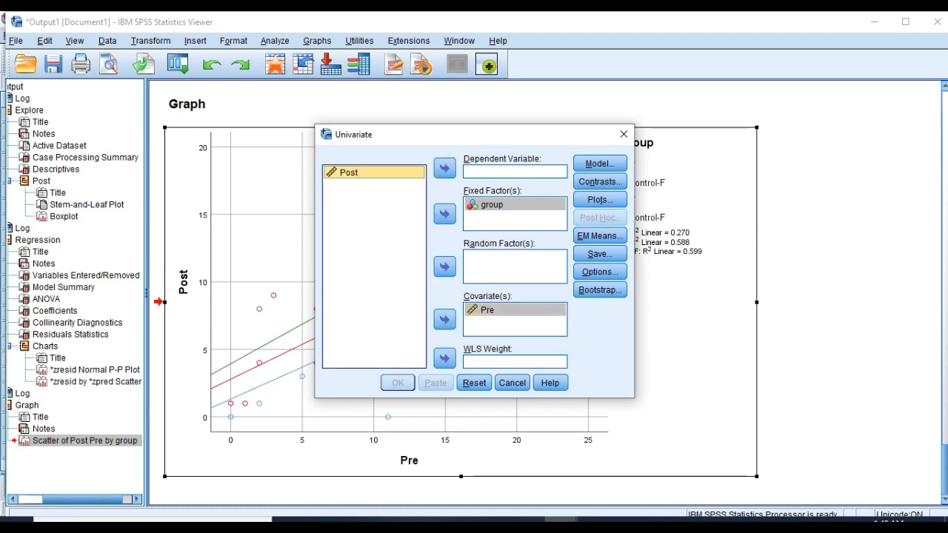
{"action": "left_click", "coordinate": [444, 168]}
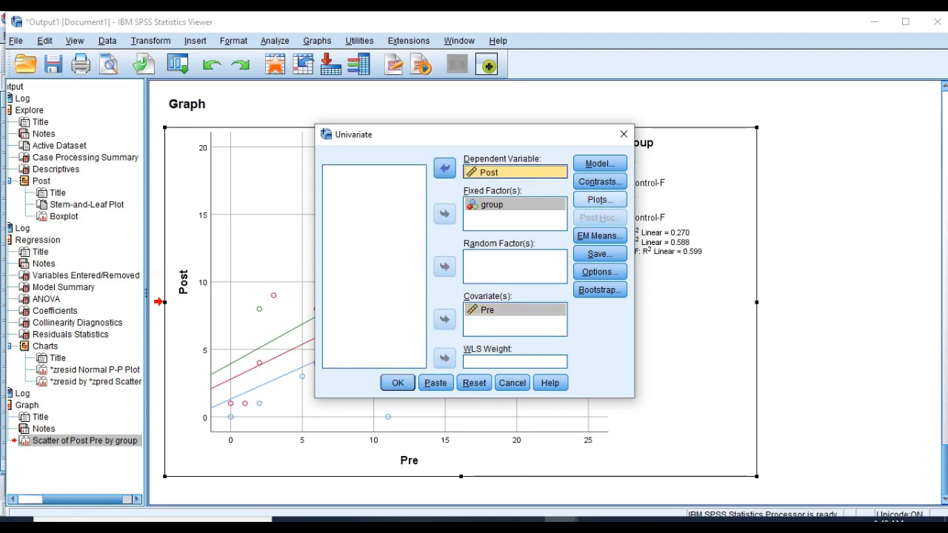
- Request estimated marginal means for group, comparing main effects with a Bonferroni confidence interval adjustment
{"action": "left_click", "coordinate": [600, 236]}
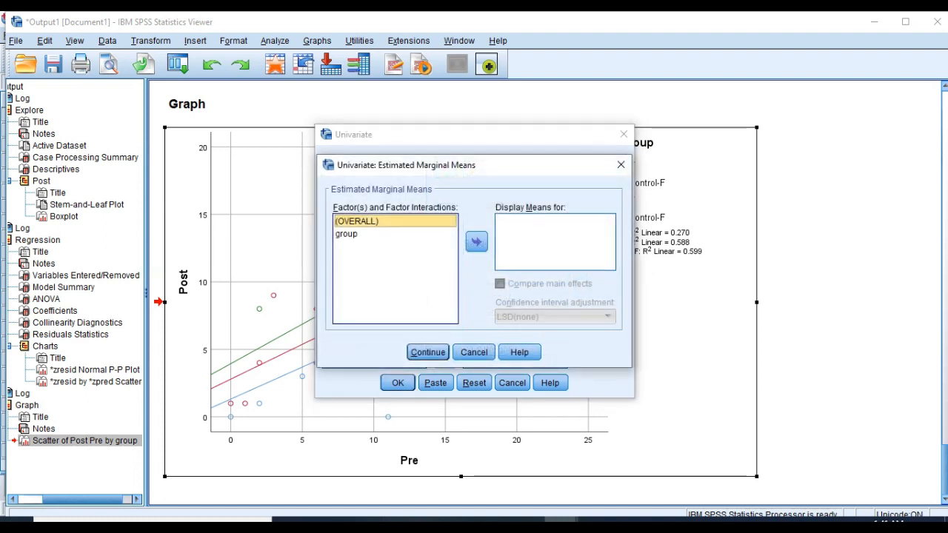
{"action": "left_click", "coordinate": [346, 234]}
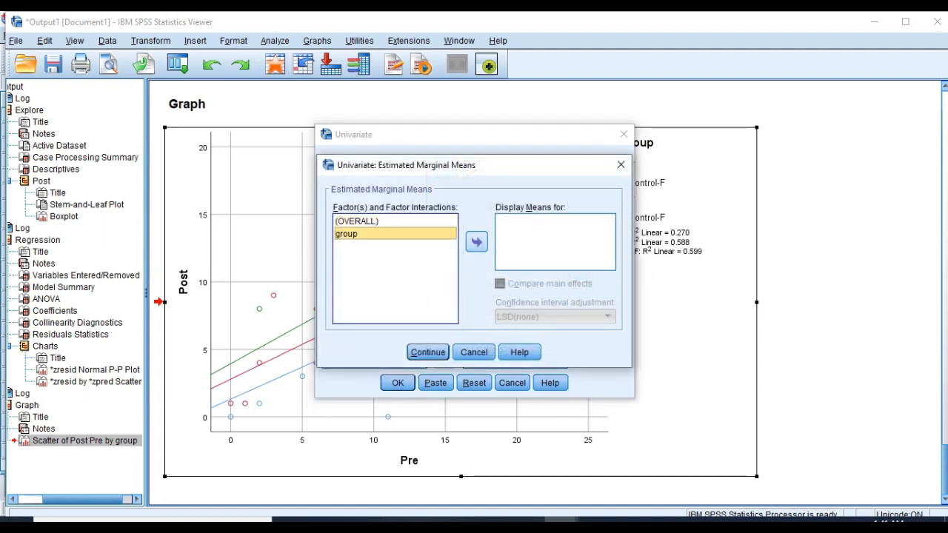
{"action": "left_click", "coordinate": [477, 241]}
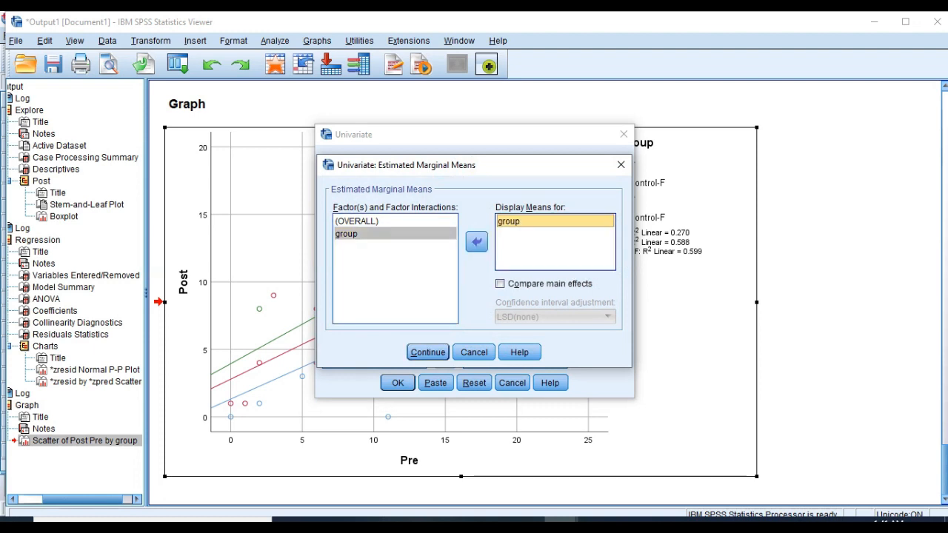
{"action": "left_click", "coordinate": [500, 284]}
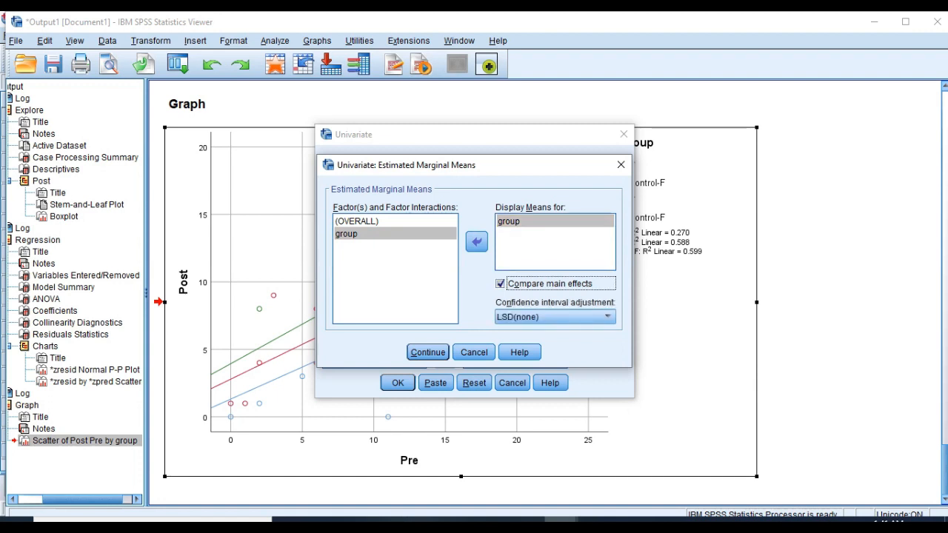
{"action": "left_click", "coordinate": [607, 317]}
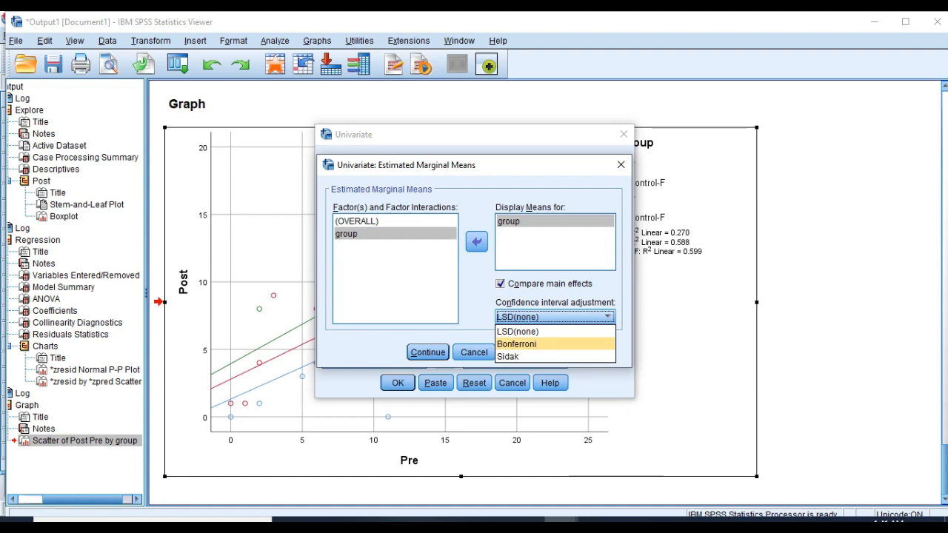
{"action": "left_click", "coordinate": [517, 345]}
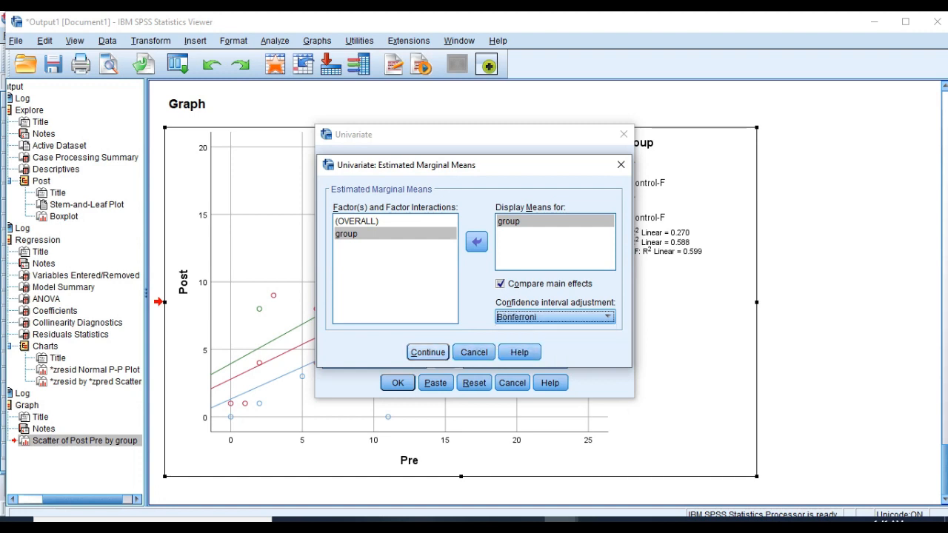
{"action": "left_click", "coordinate": [428, 352]}
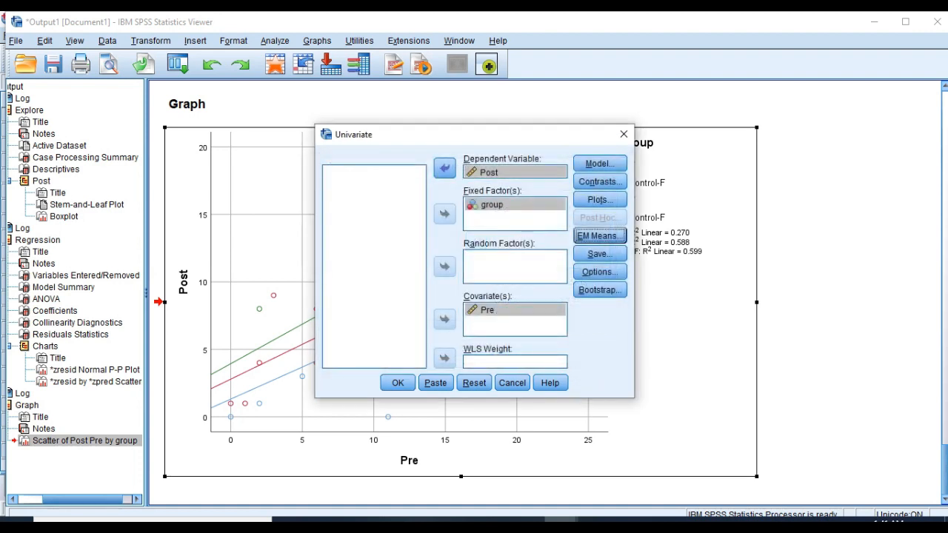
- Switch the model specification from full factorial to built terms and add group and Pre as separate model terms
{"action": "left_click", "coordinate": [600, 163]}
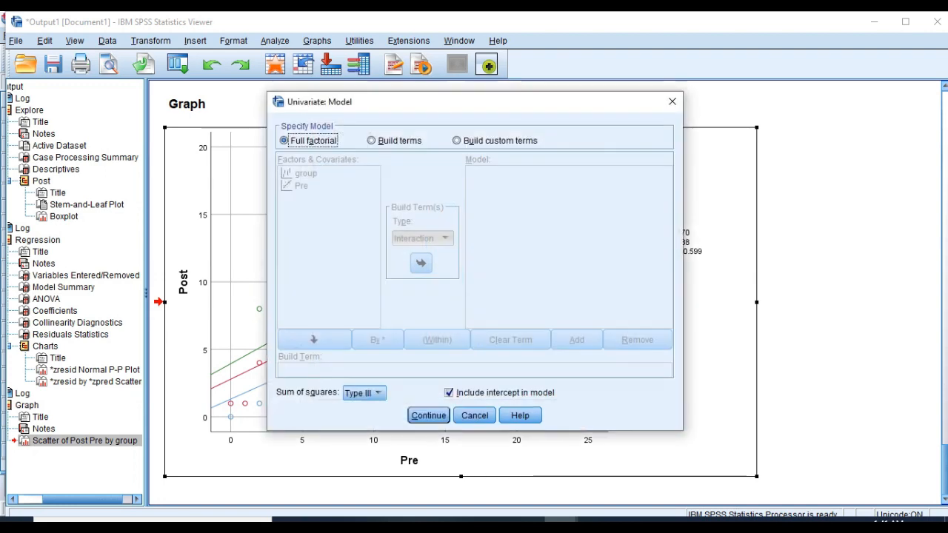
{"action": "left_click", "coordinate": [371, 140]}
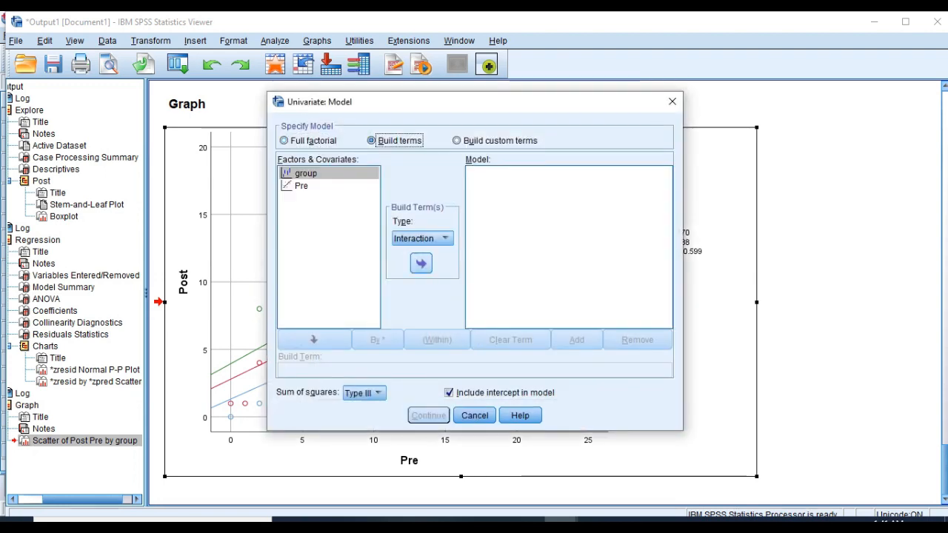
{"action": "left_click", "coordinate": [420, 263]}
{"action": "left_click", "coordinate": [301, 185]}
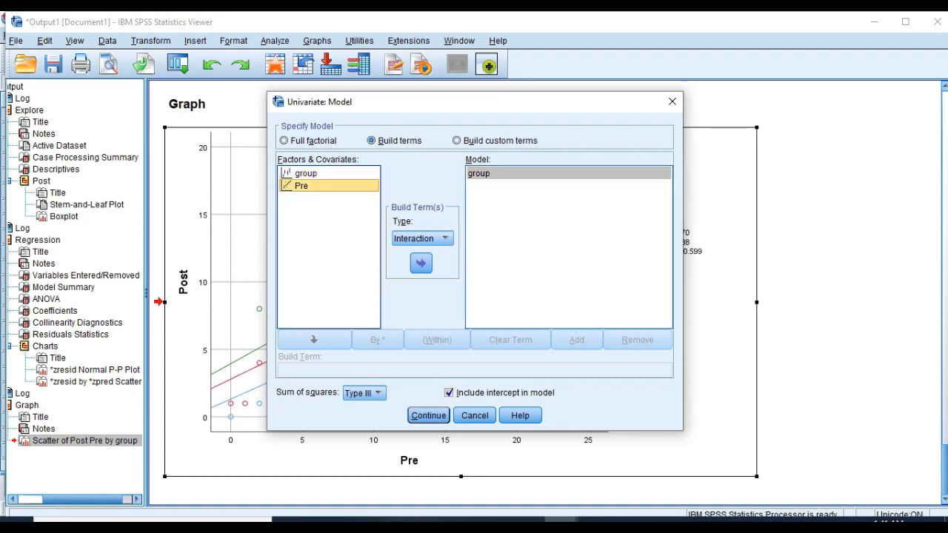
{"action": "left_click", "coordinate": [421, 263]}
- Build the custom interaction term Pre*group, add it to the model and accept the model specification
{"action": "left_click", "coordinate": [456, 140]}
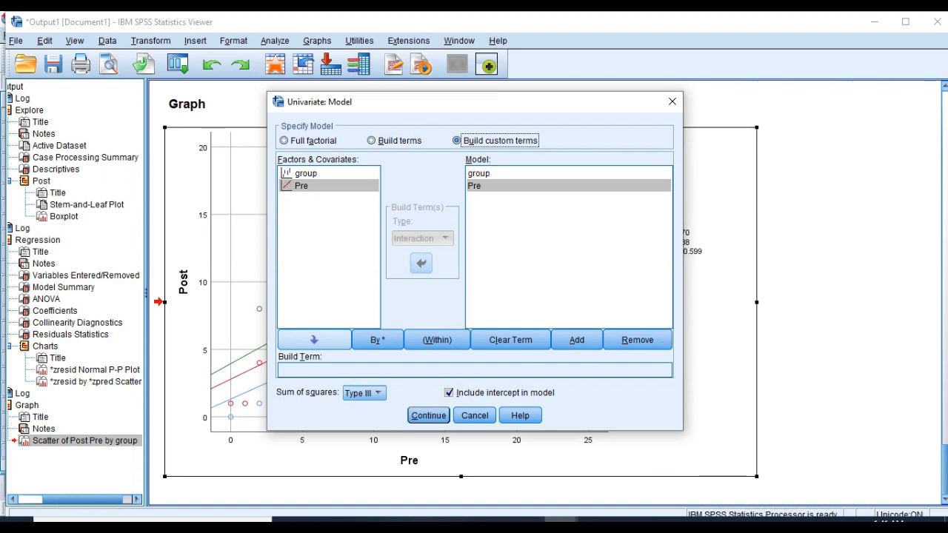
{"action": "left_click", "coordinate": [315, 339]}
{"action": "left_click", "coordinate": [378, 339]}
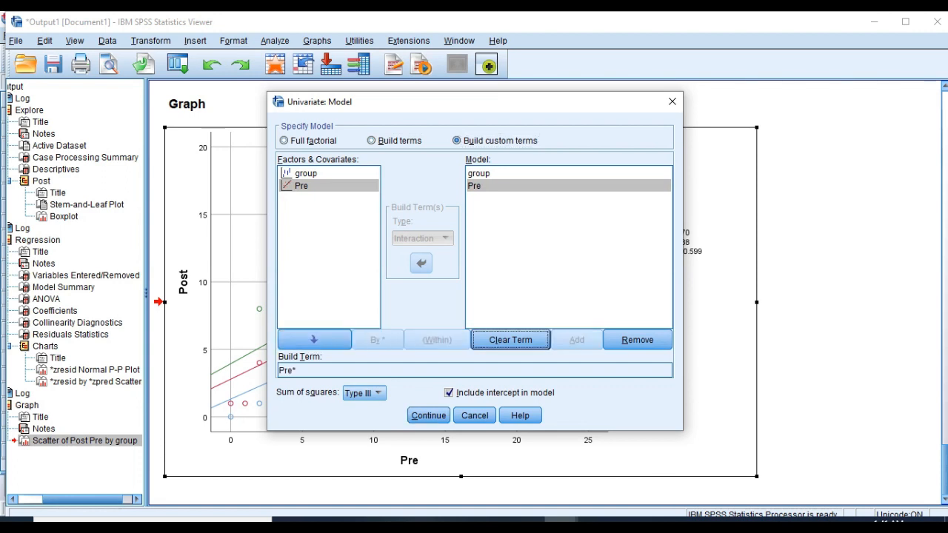
{"action": "left_click", "coordinate": [305, 173]}
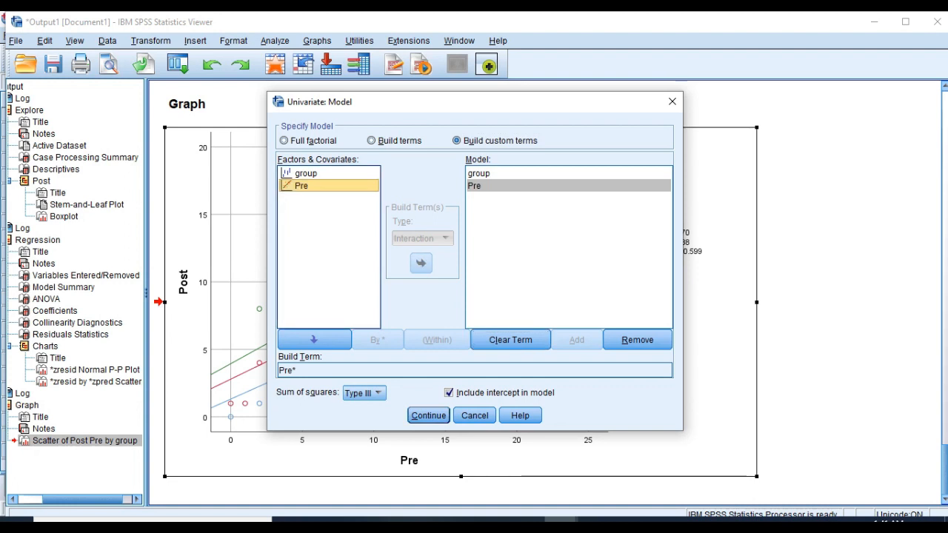
{"action": "left_click", "coordinate": [314, 340]}
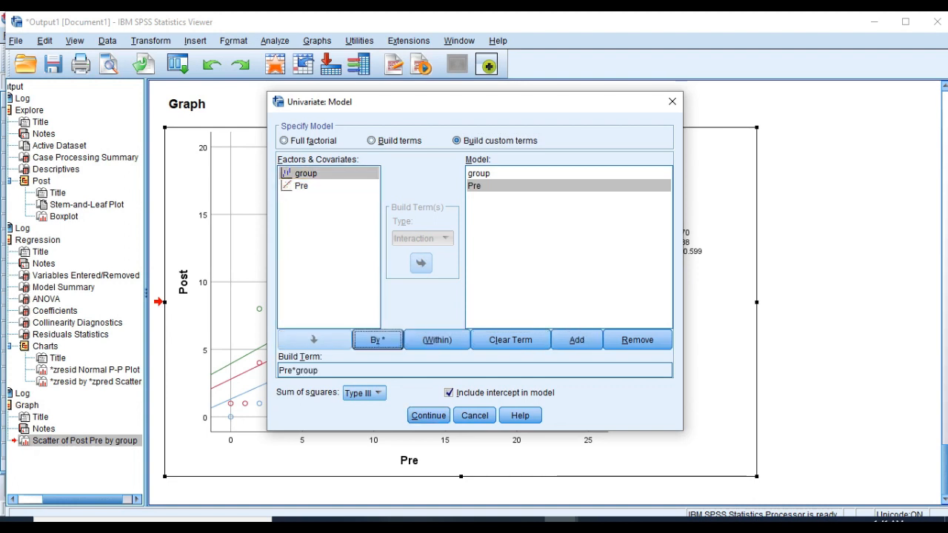
{"action": "left_click", "coordinate": [576, 340]}
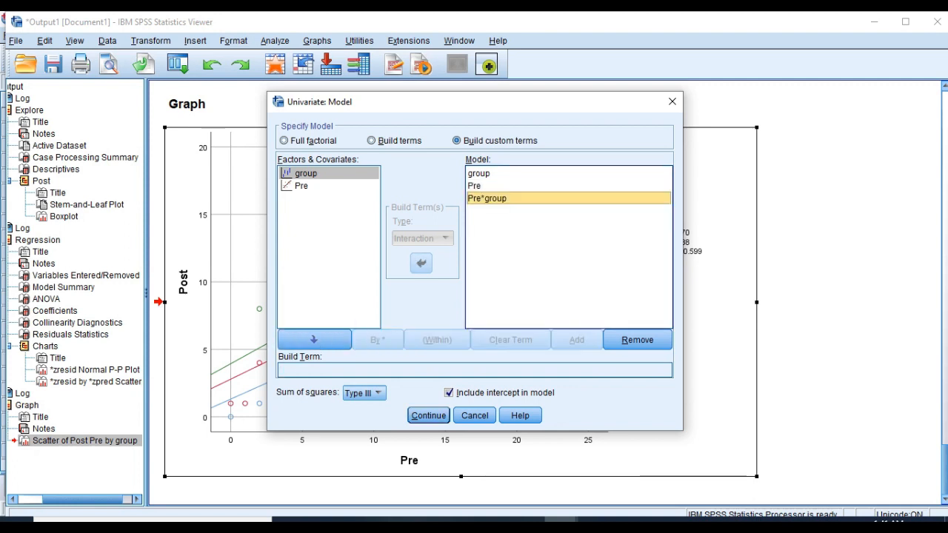
{"action": "left_click", "coordinate": [373, 141]}
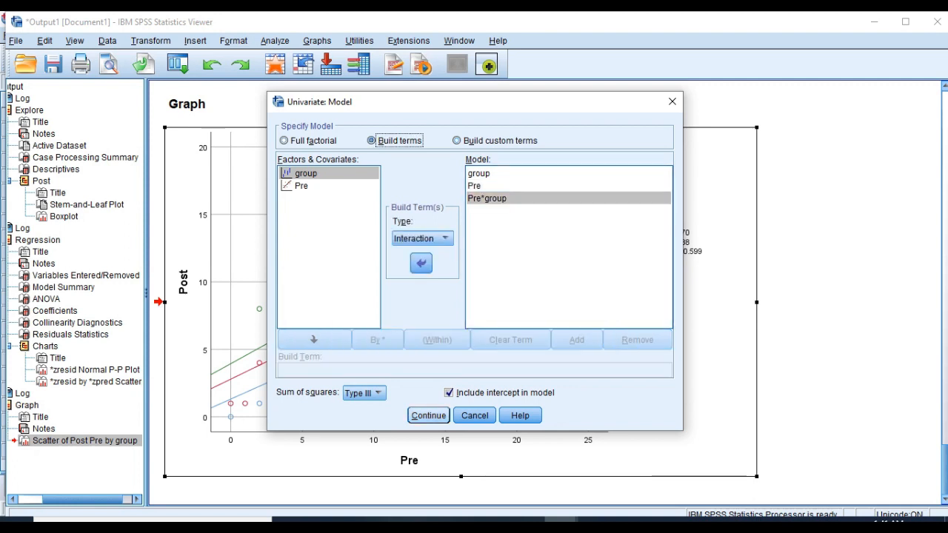
{"action": "left_click", "coordinate": [428, 415]}
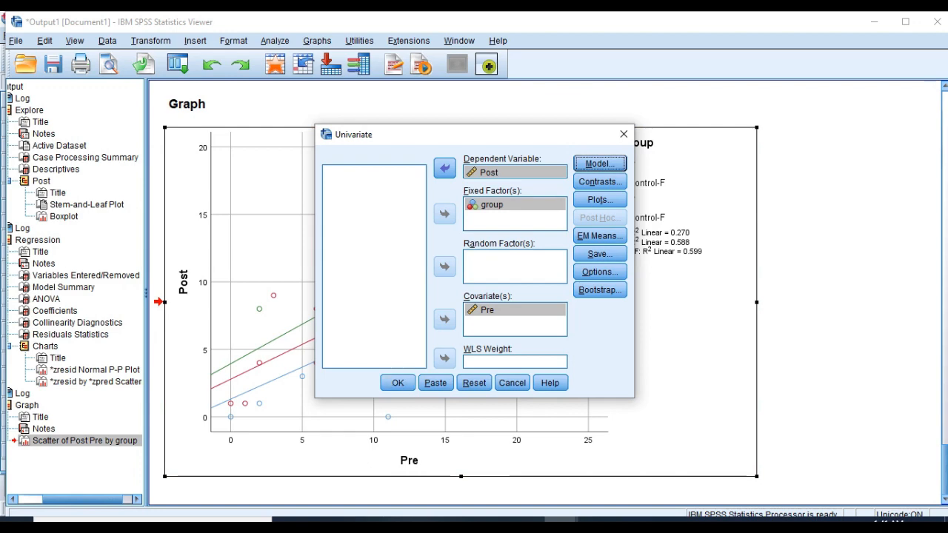
- Enable descriptive statistics, estimates of effect size and homogeneity tests in the output options, and run the univariate analysis
{"action": "left_click", "coordinate": [600, 272]}
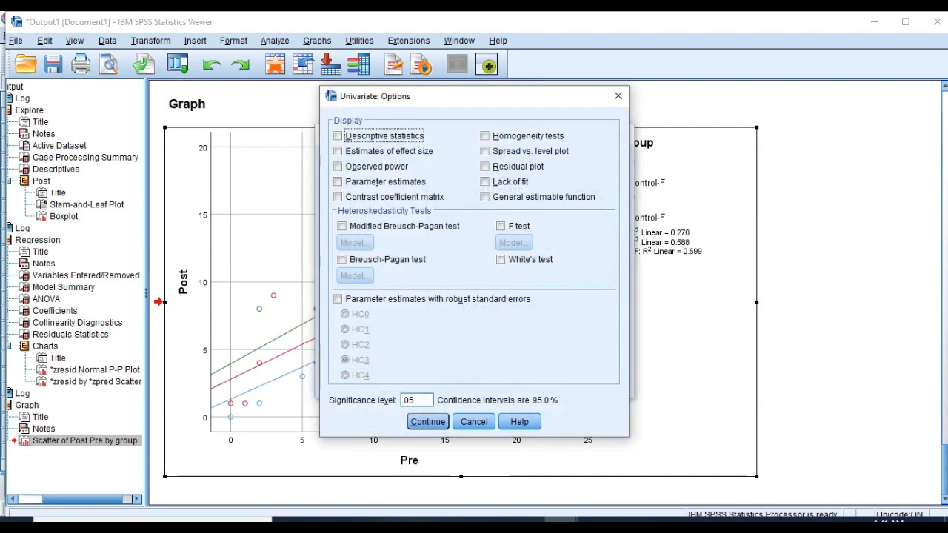
{"action": "left_click", "coordinate": [339, 136]}
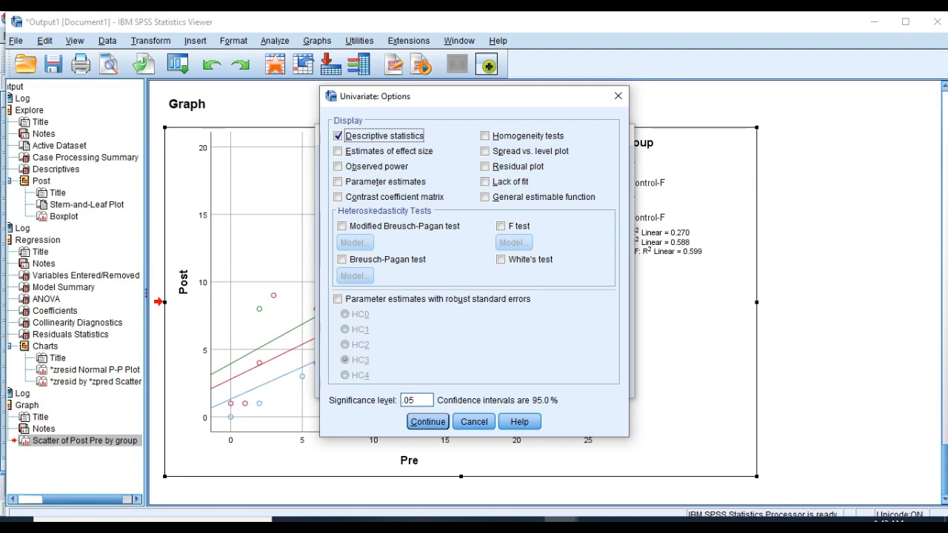
{"action": "left_click", "coordinate": [338, 151]}
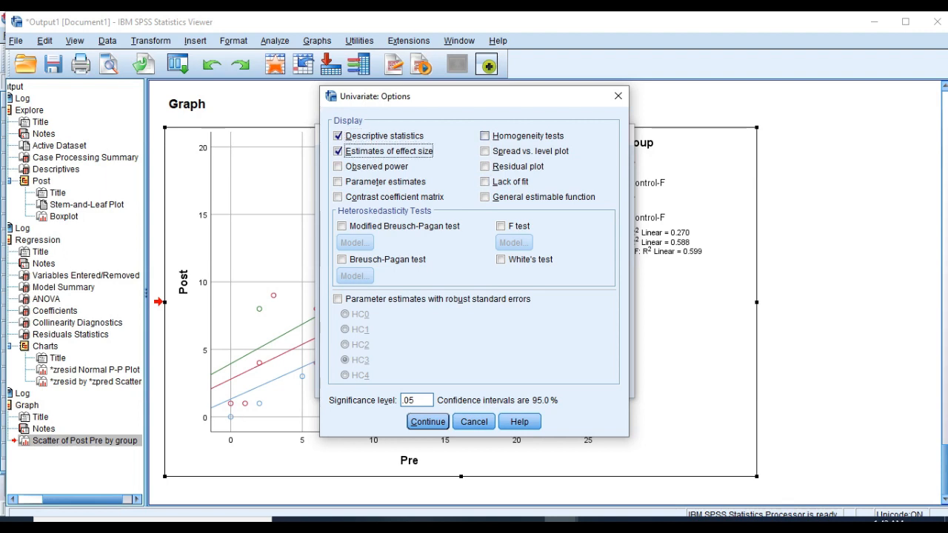
{"action": "left_click", "coordinate": [486, 136]}
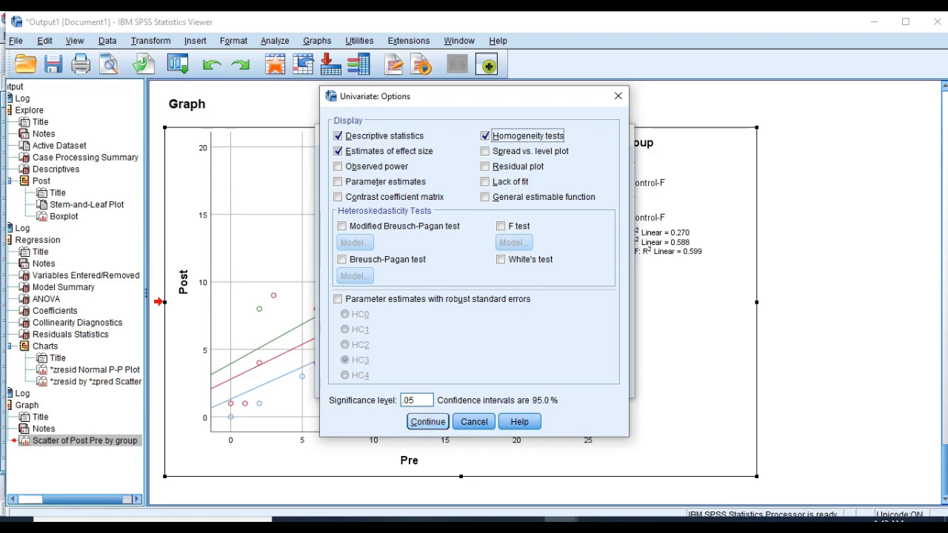
{"action": "left_click", "coordinate": [428, 422]}
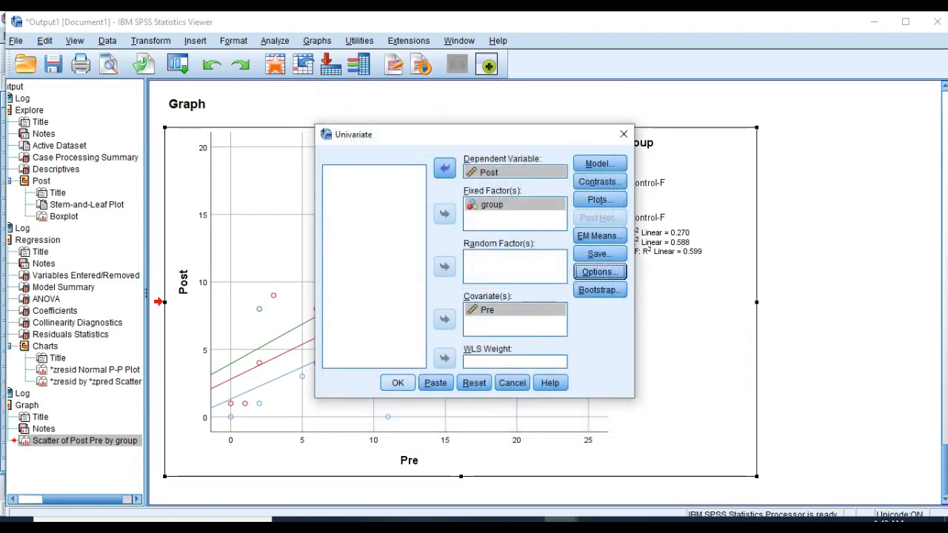
{"action": "left_click", "coordinate": [398, 383]}
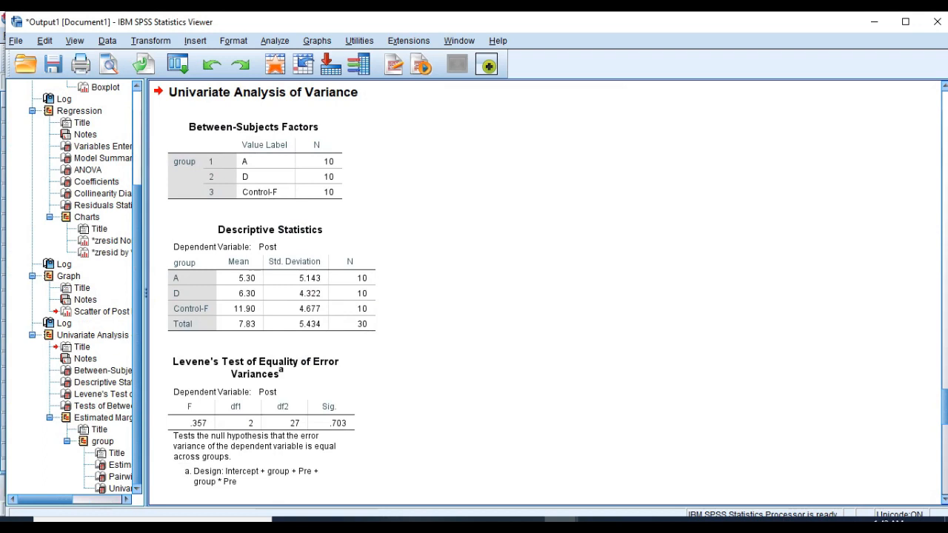
- Examine the univariate output tables, from descriptive statistics and Levene's test through between-subjects effects to the Bonferroni pairwise comparisons
{"action": "left_click", "coordinate": [272, 284]}
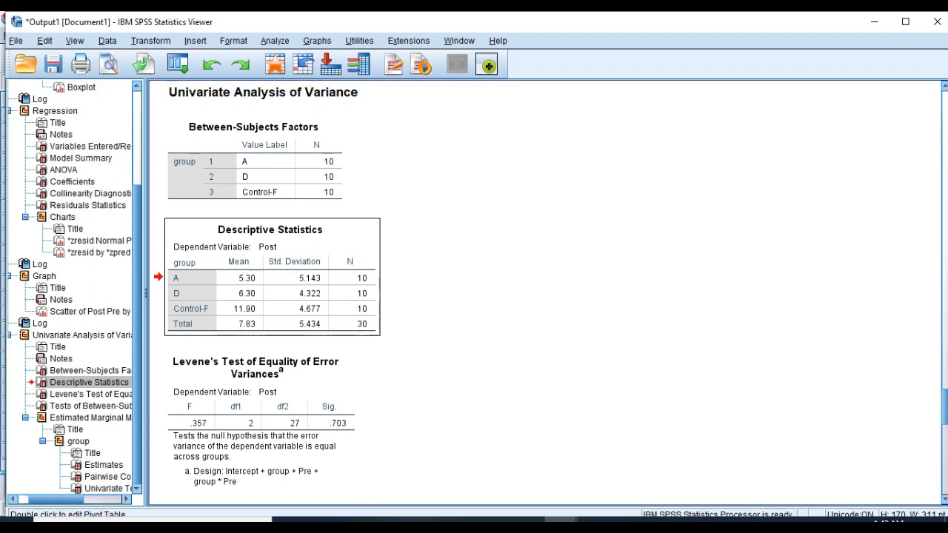
{"action": "left_click", "coordinate": [262, 424]}
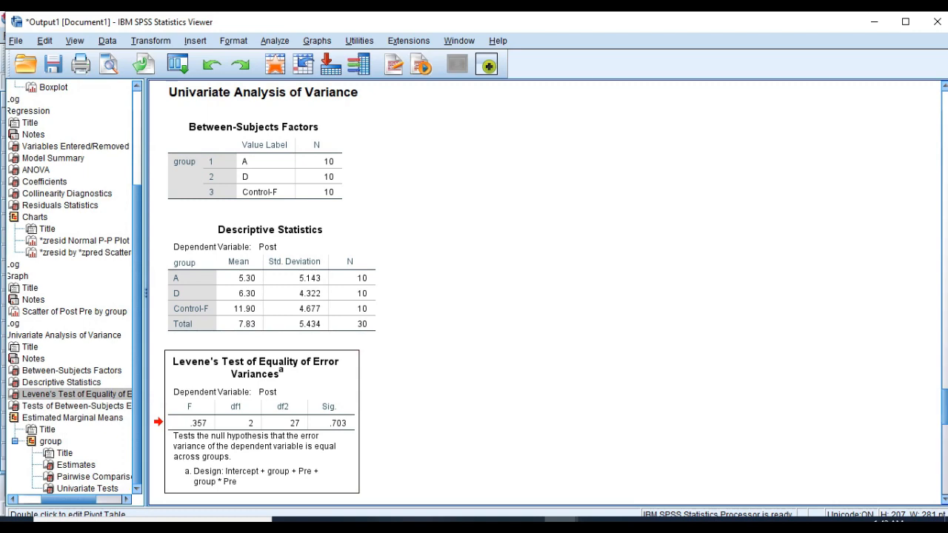
{"action": "scroll", "coordinate": [548, 292], "scroll_direction": "down", "scroll_amount": 5}
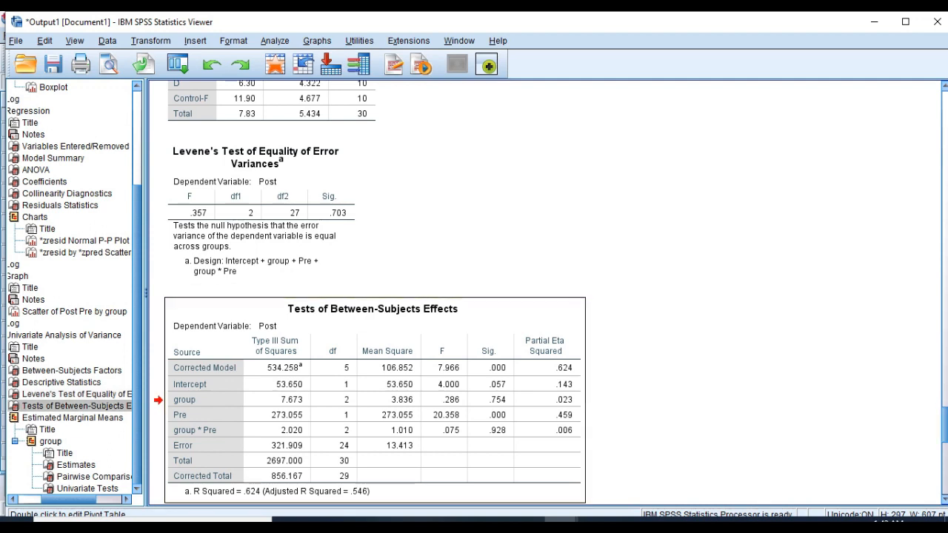
{"action": "scroll", "coordinate": [551, 295], "scroll_direction": "down", "scroll_amount": 3}
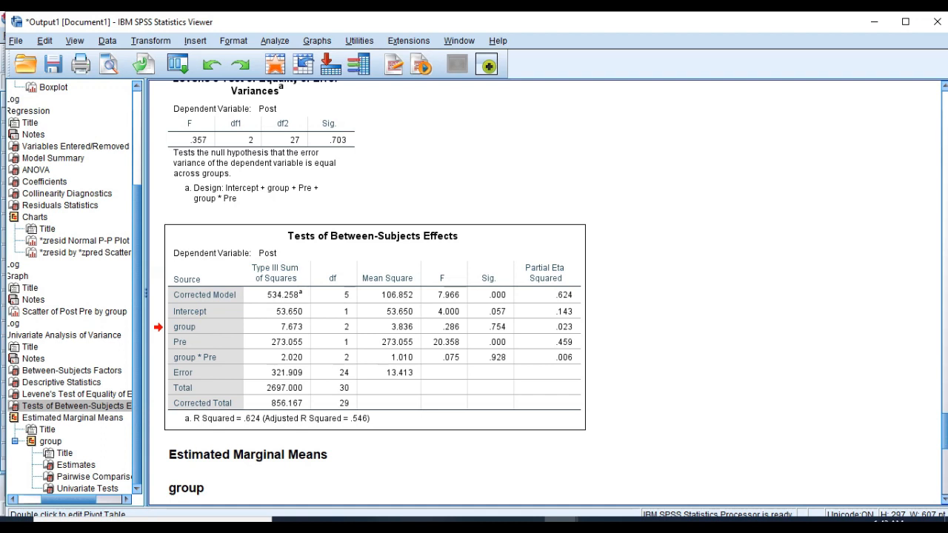
{"action": "scroll", "coordinate": [370, 293], "scroll_direction": "up", "scroll_amount": 1}
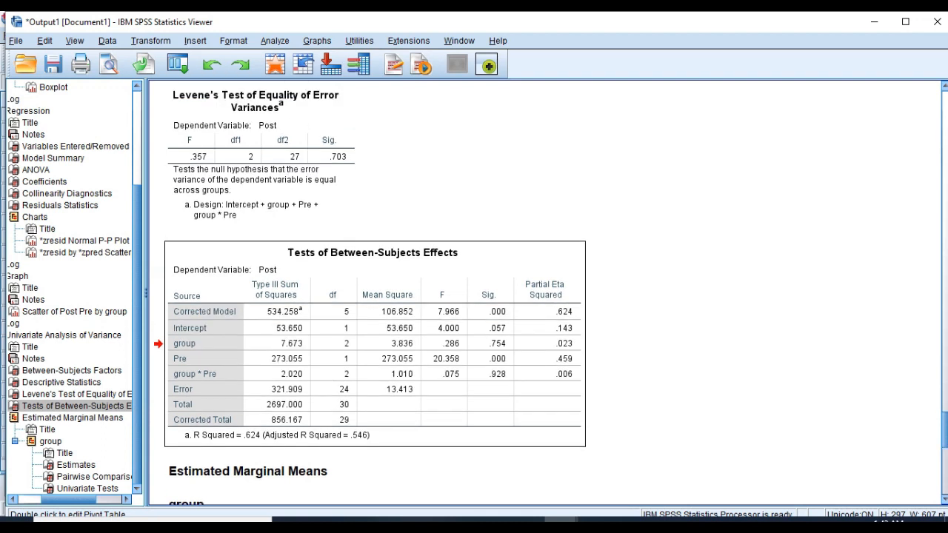
{"action": "scroll", "coordinate": [371, 293], "scroll_direction": "down", "scroll_amount": 5}
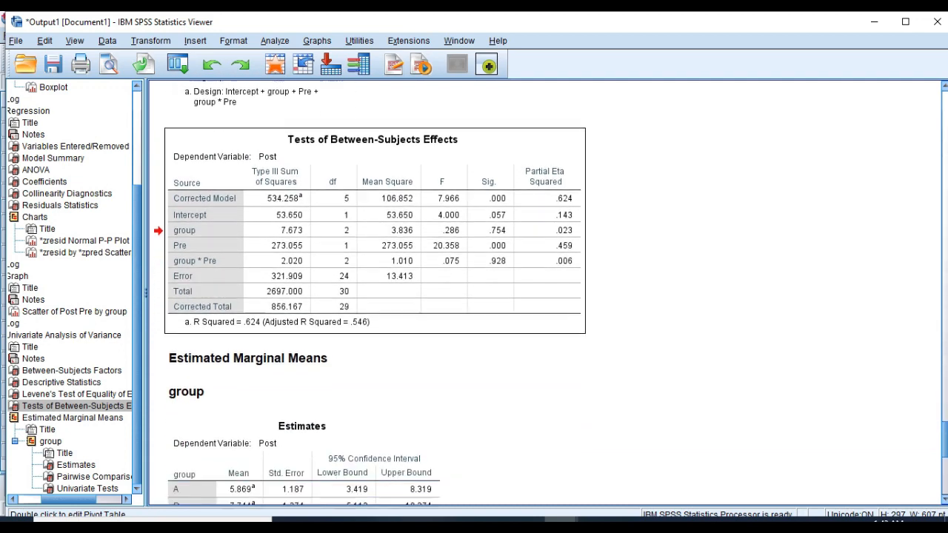
{"action": "scroll", "coordinate": [370, 292], "scroll_direction": "down", "scroll_amount": 10}
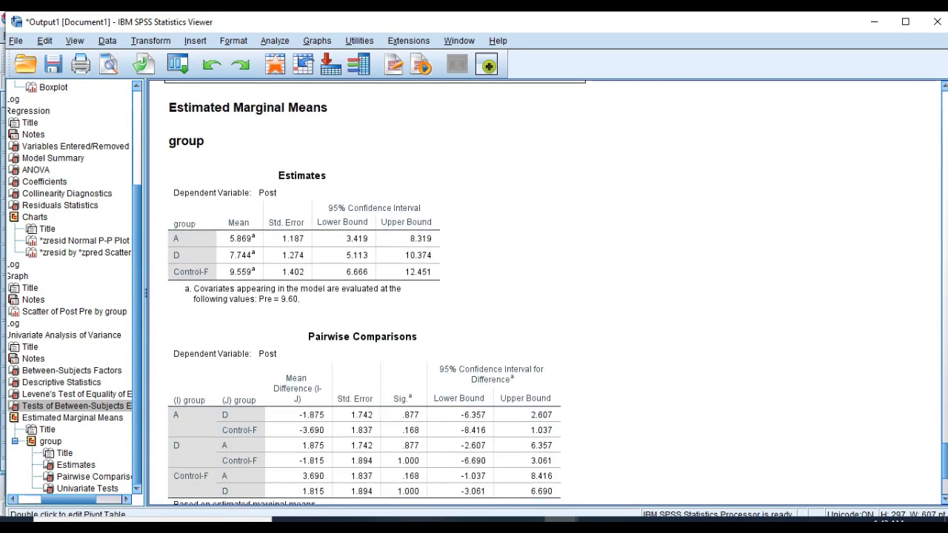
{"action": "scroll", "coordinate": [370, 293], "scroll_direction": "down", "scroll_amount": 7}
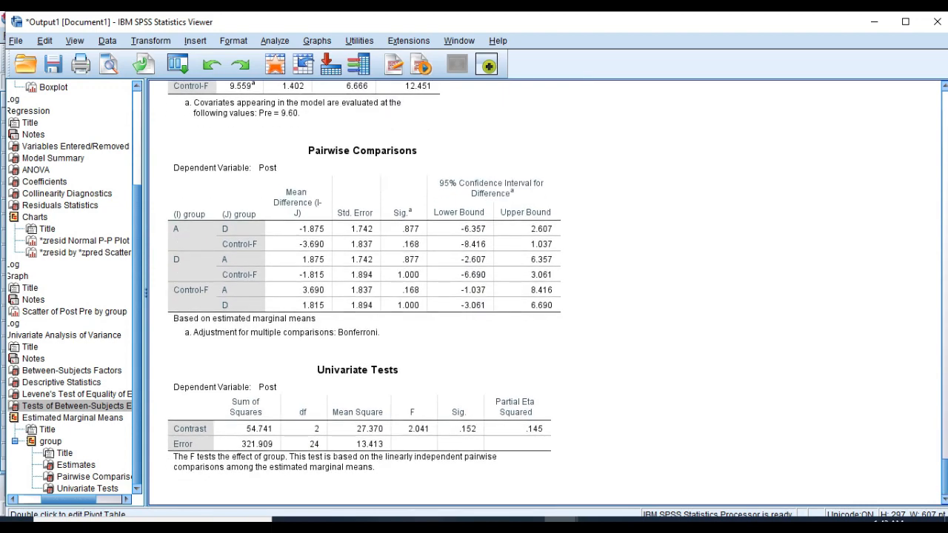
{"action": "scroll", "coordinate": [370, 293], "scroll_direction": "up", "scroll_amount": 15}
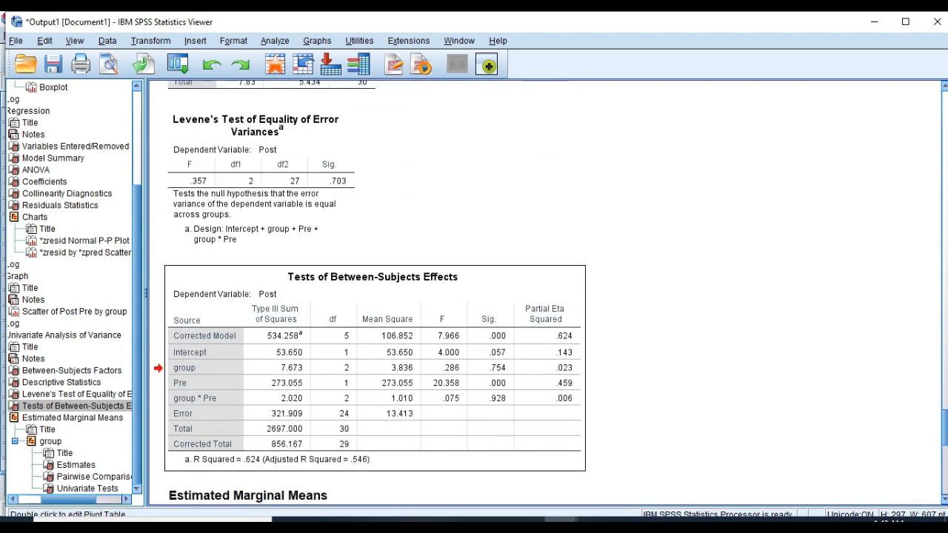
{"action": "scroll", "coordinate": [548, 293], "scroll_direction": "down", "scroll_amount": 1}
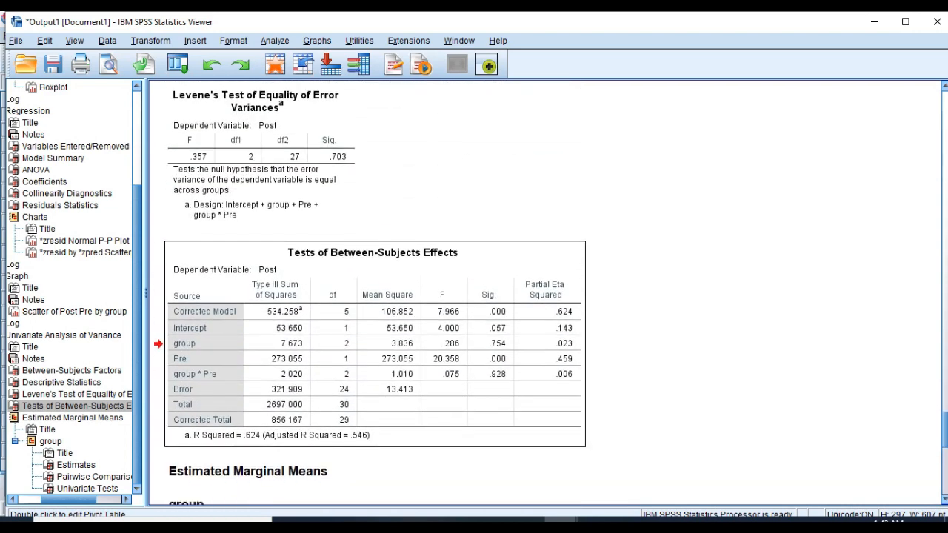